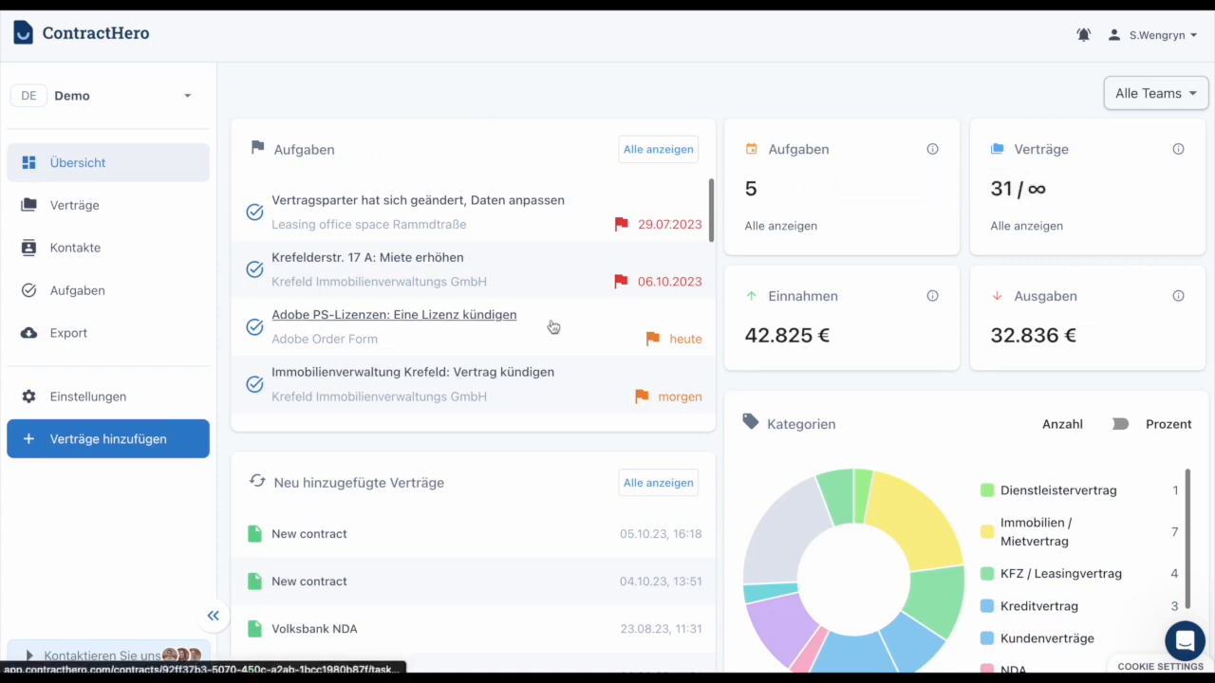
scroll(553, 326, "down", 1)
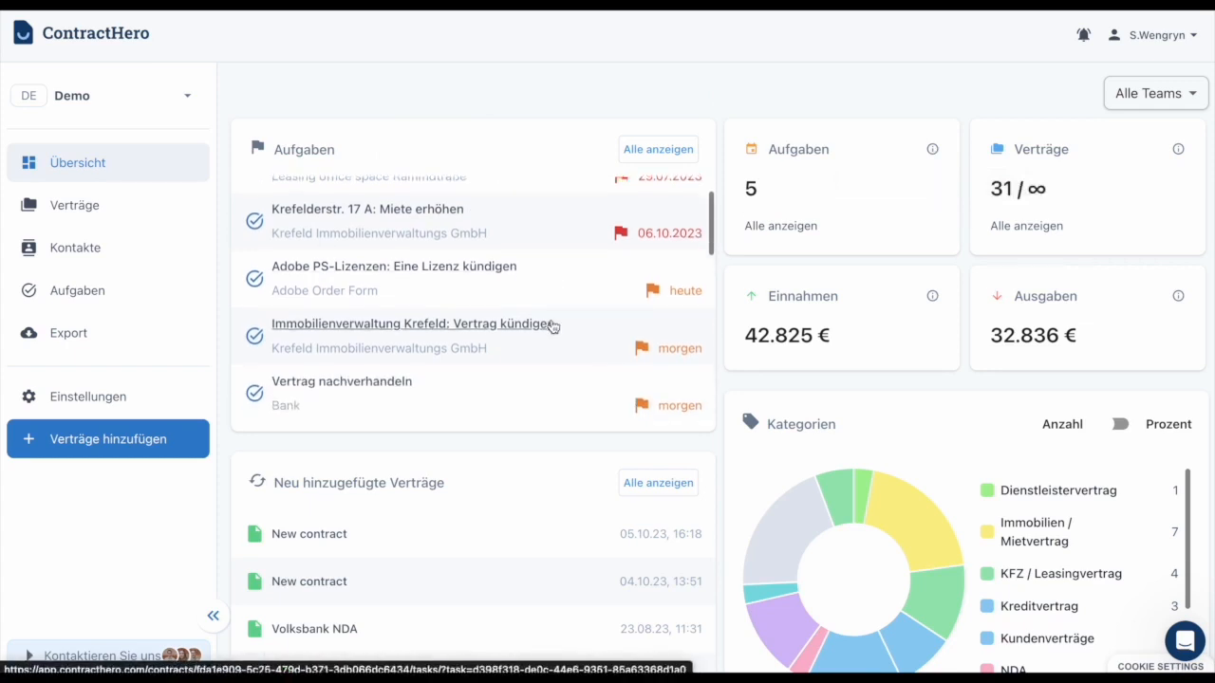
scroll(554, 327, "down", 1)
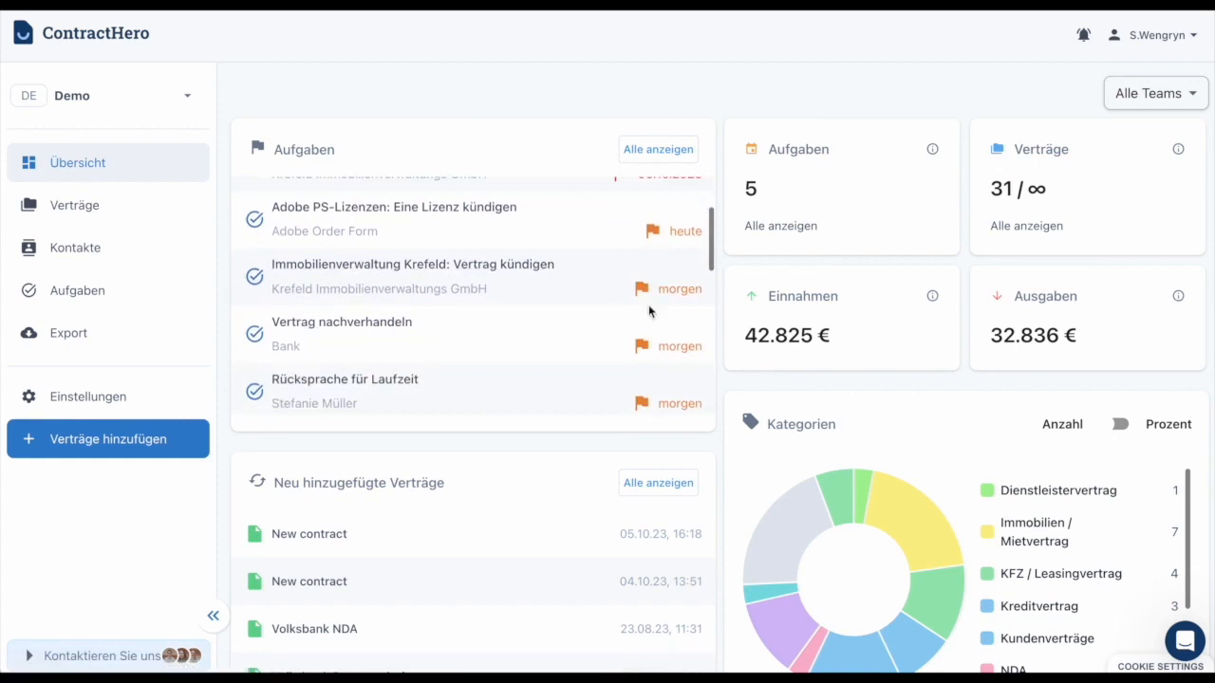
scroll(648, 311, "down", 5)
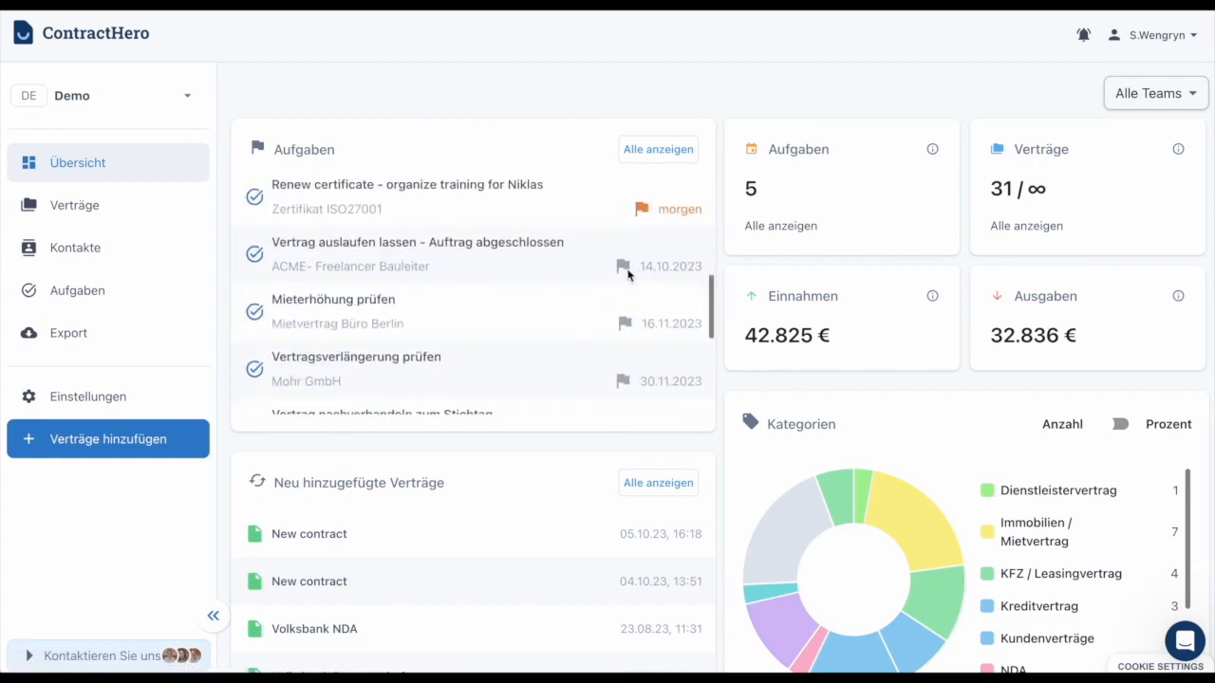
scroll(624, 273, "down", 3)
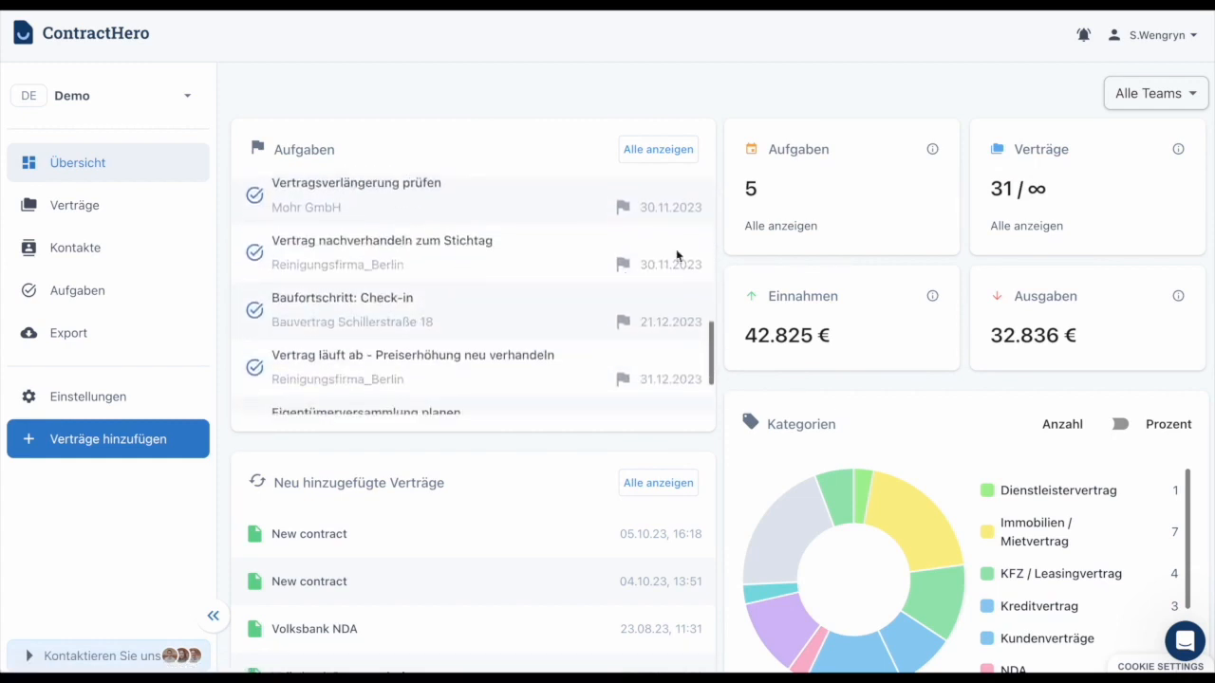
scroll(651, 280, "down", 2)
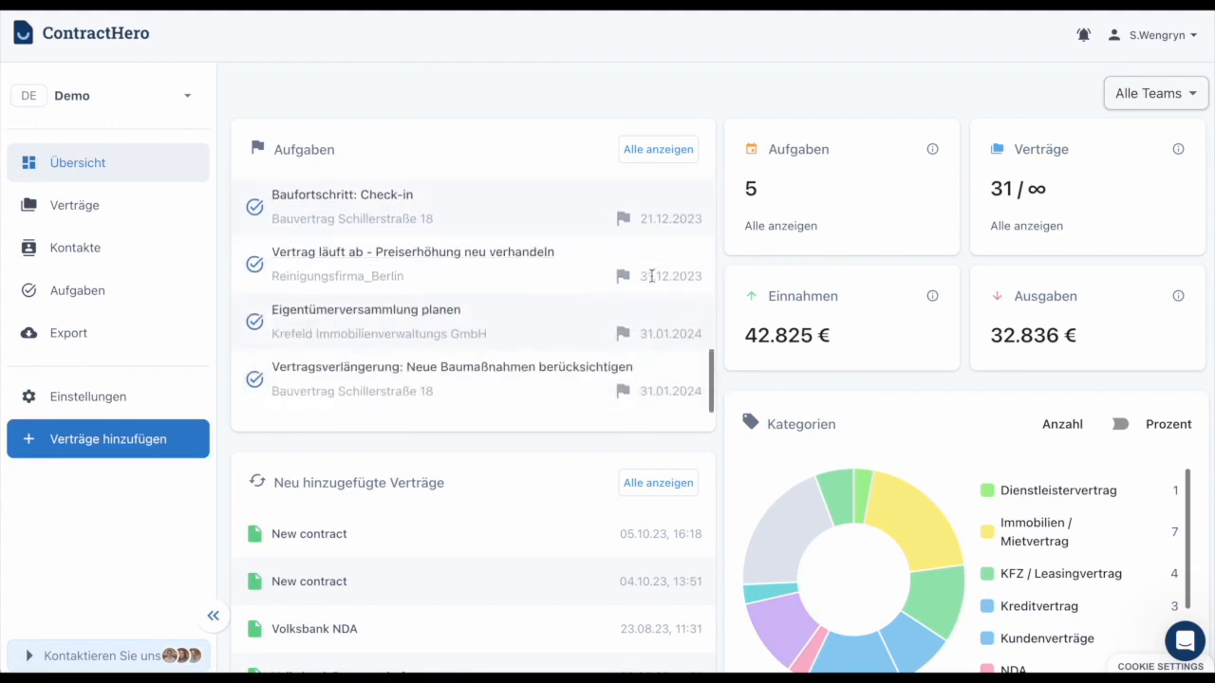
scroll(651, 281, "down", 1)
scroll(479, 274, "up", 10)
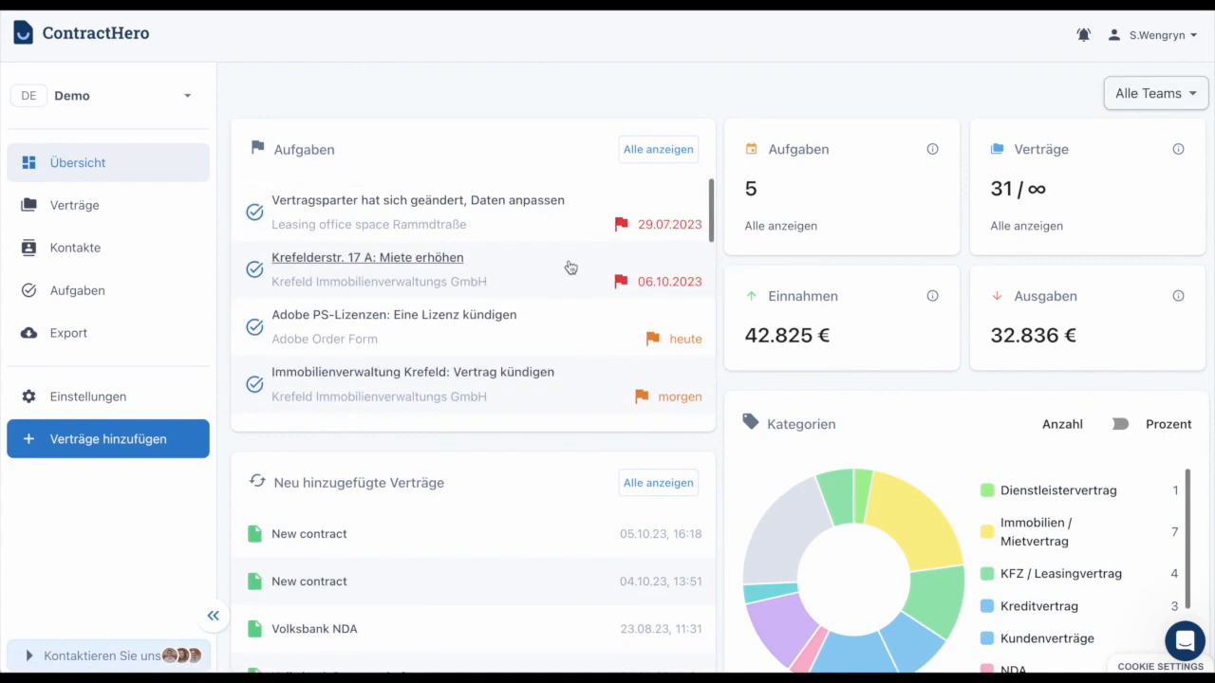
left_click(1155, 34)
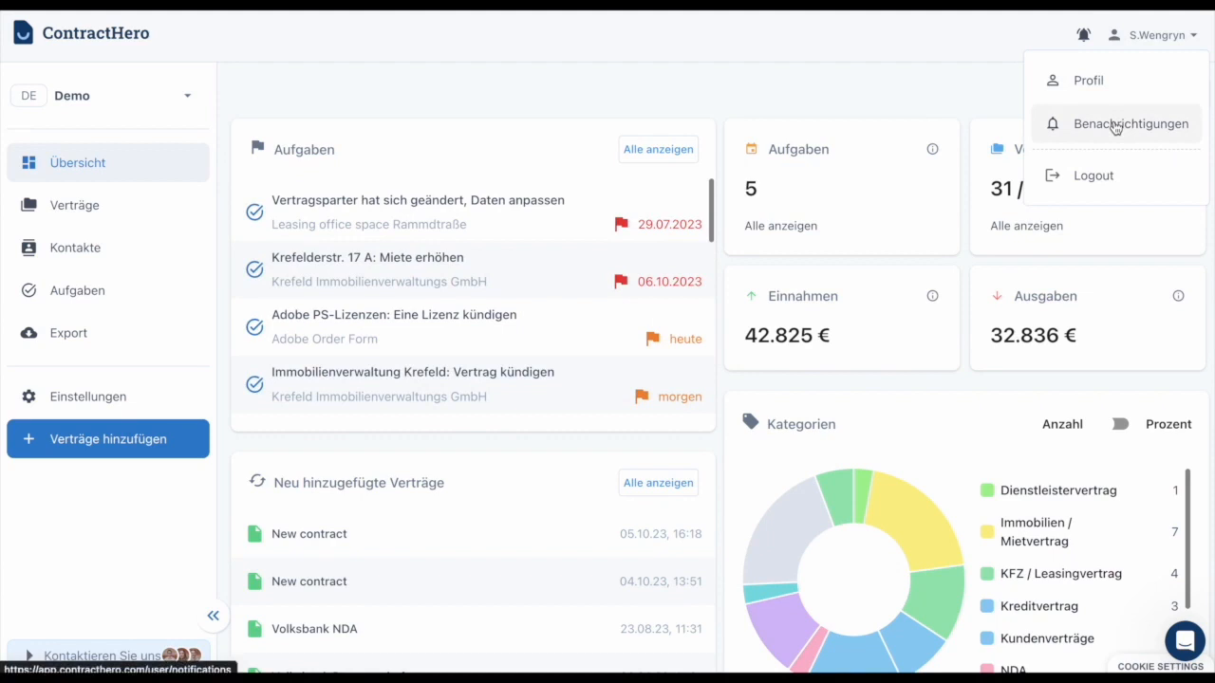
left_click(833, 76)
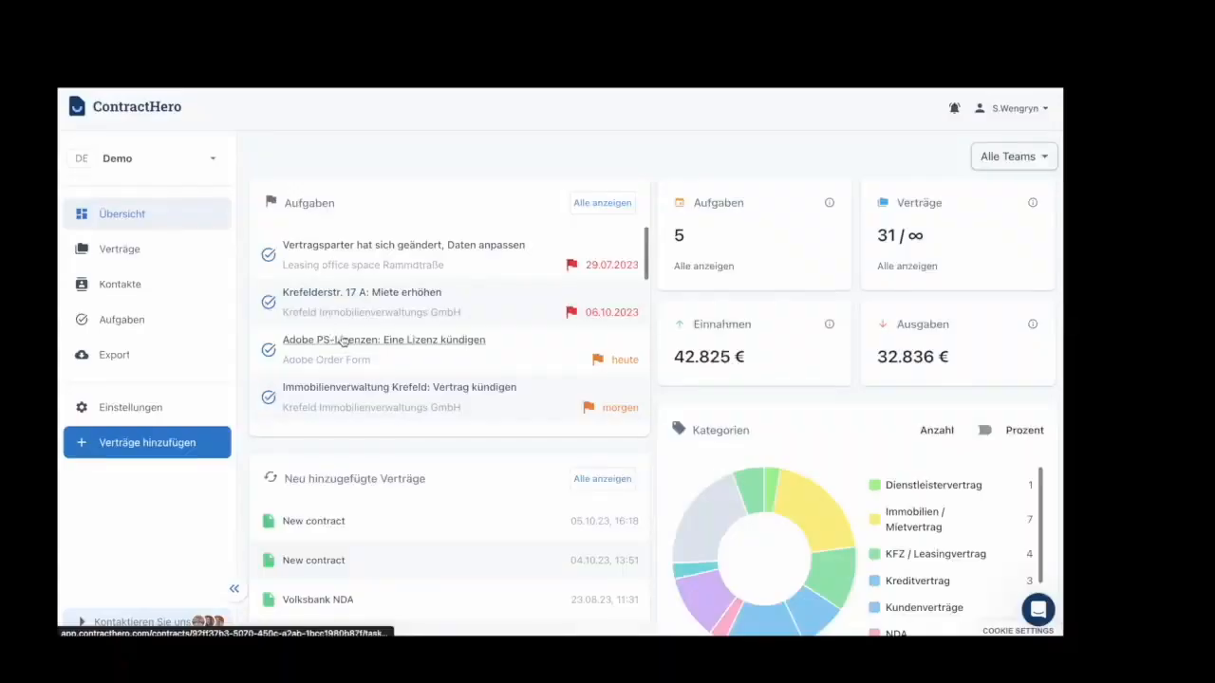
scroll(356, 338, "down", 8)
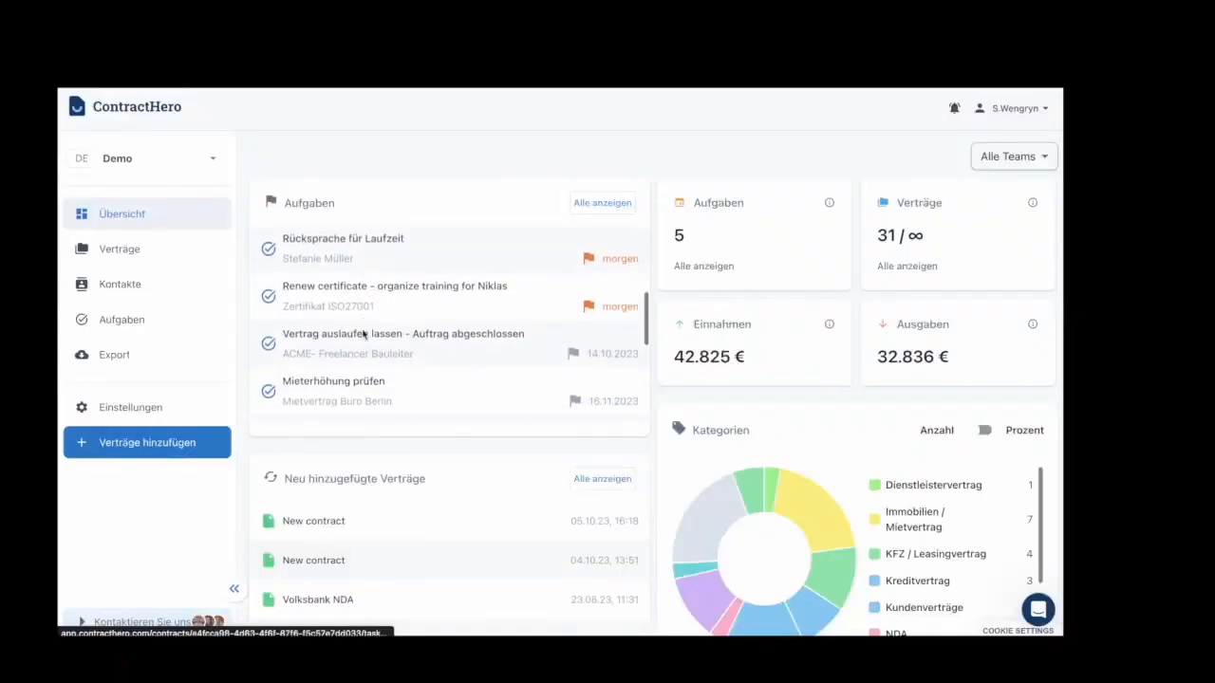
scroll(363, 335, "up", 6)
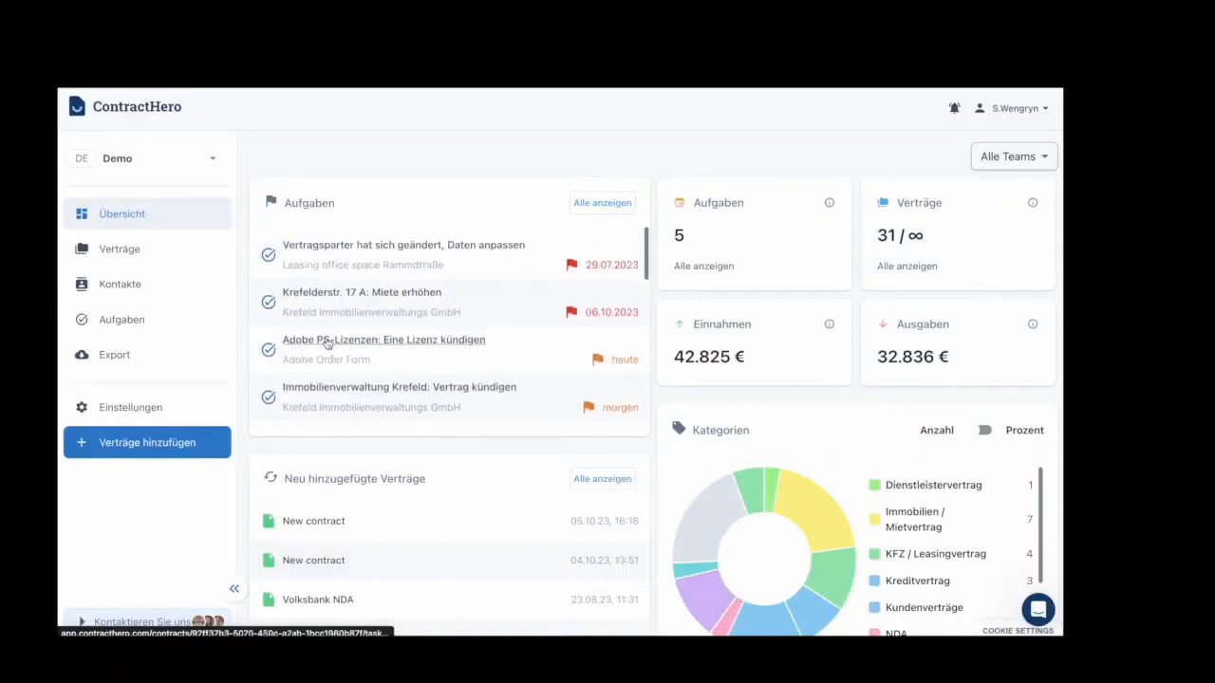
left_click(318, 295)
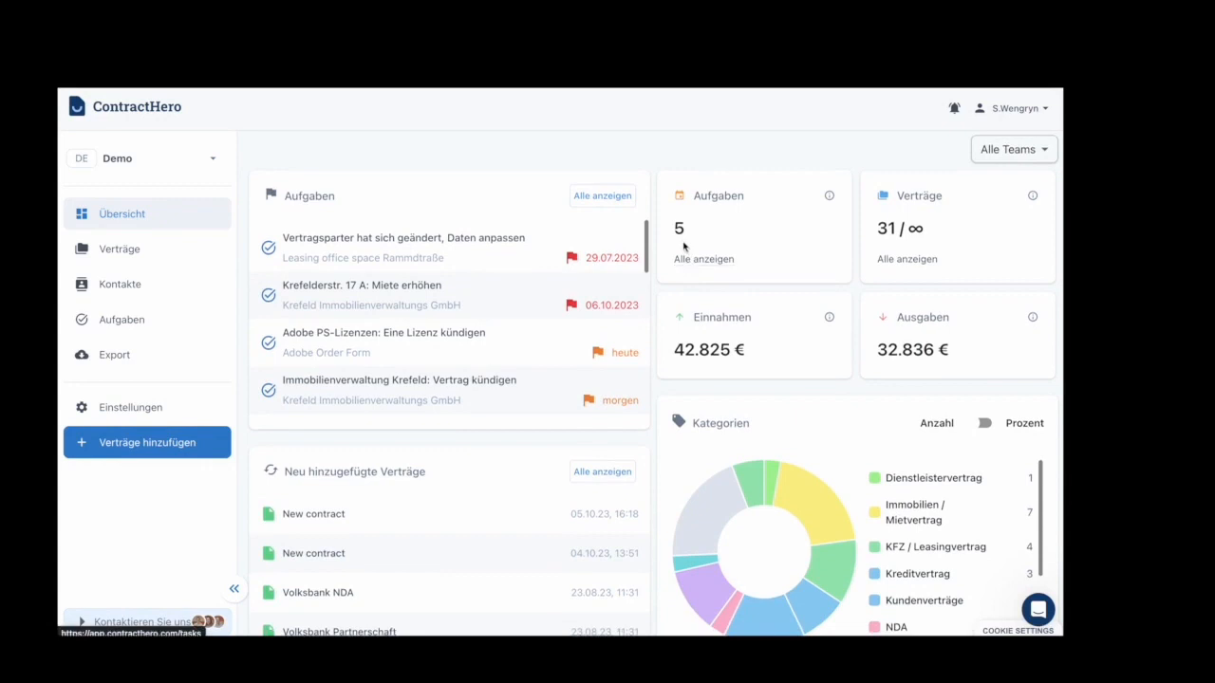
scroll(755, 252, "up", 1)
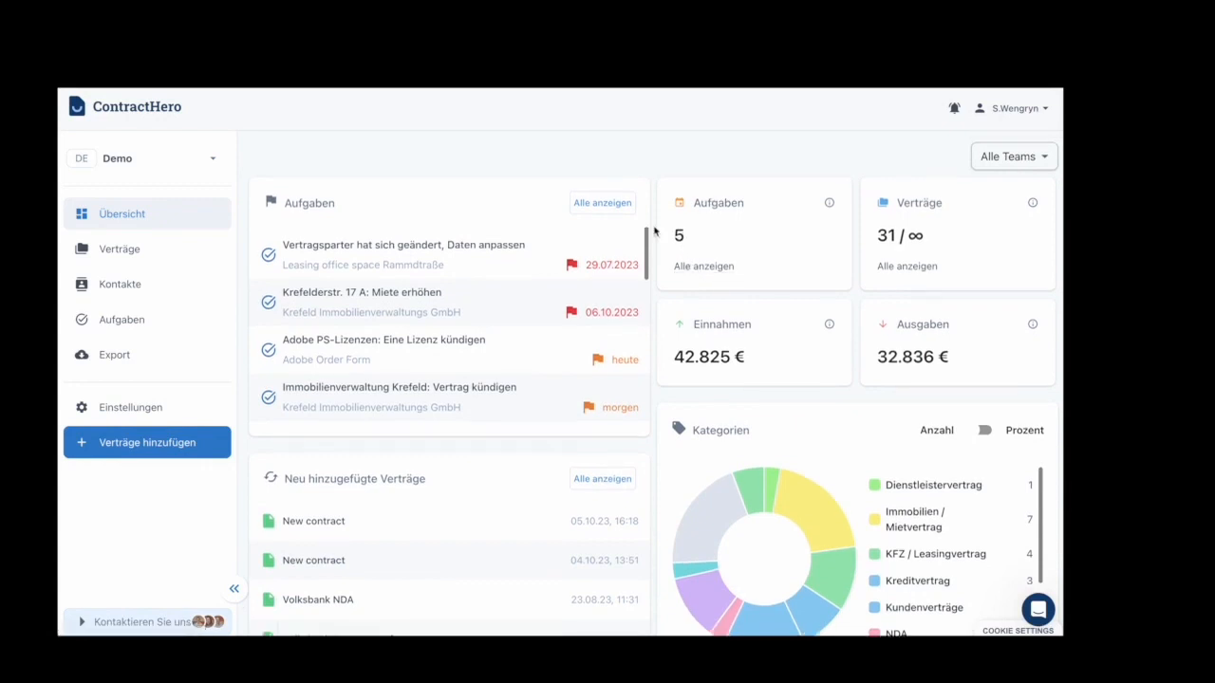
left_click(618, 207)
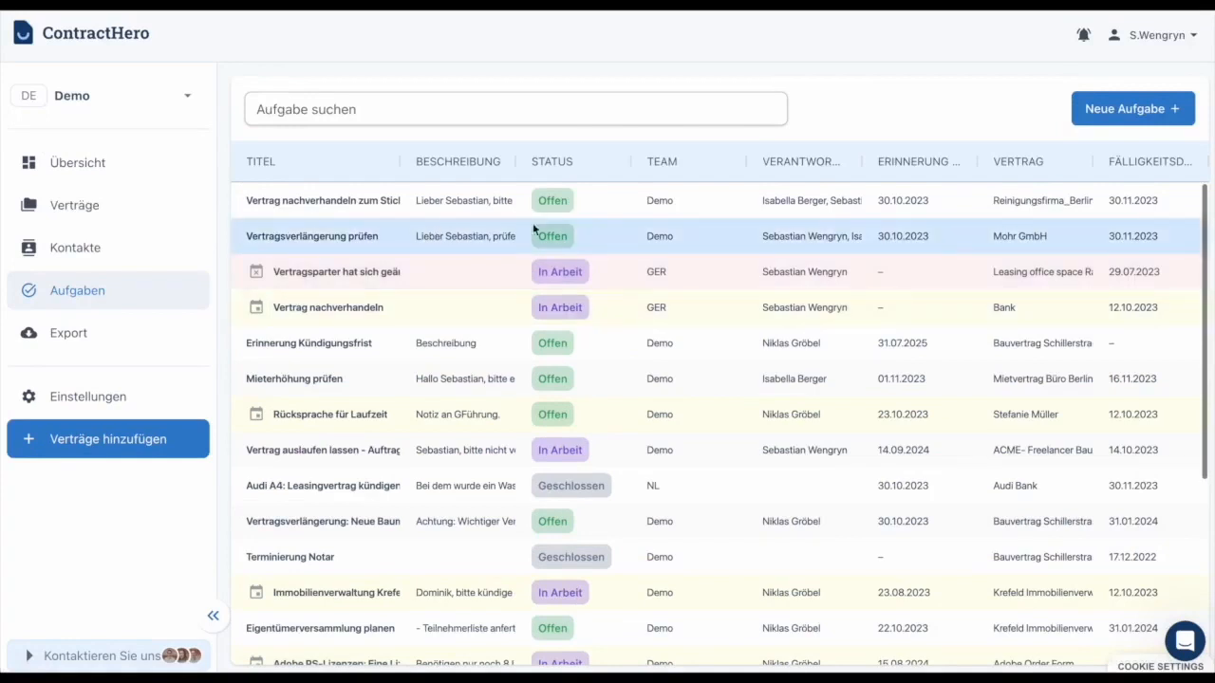
Sort the task table by status with open tasks first, then by responsible person, widening that column
left_click(601, 164)
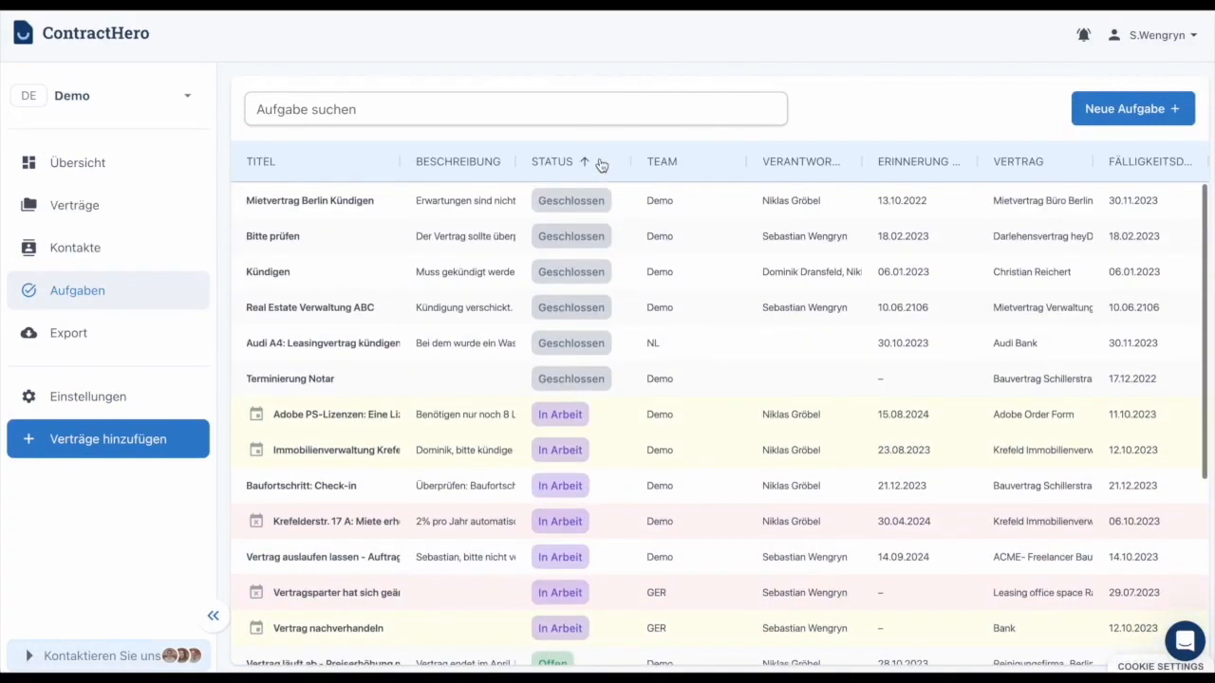
left_click(600, 164)
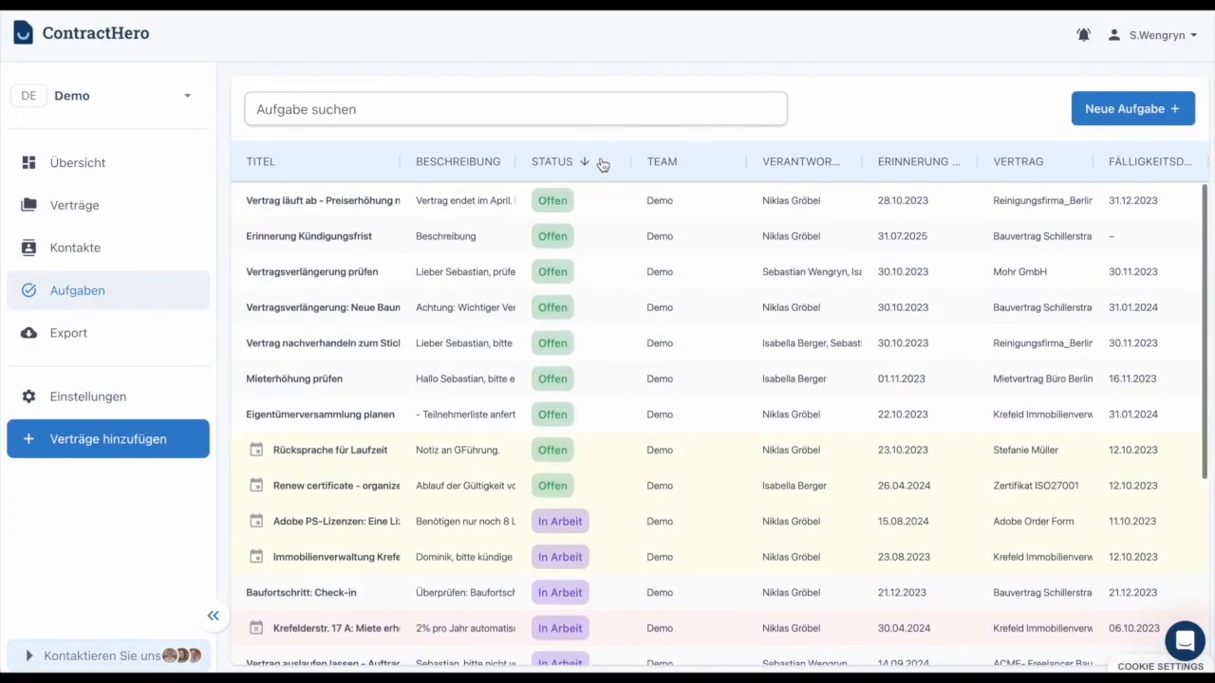
scroll(605, 318, "down", 3)
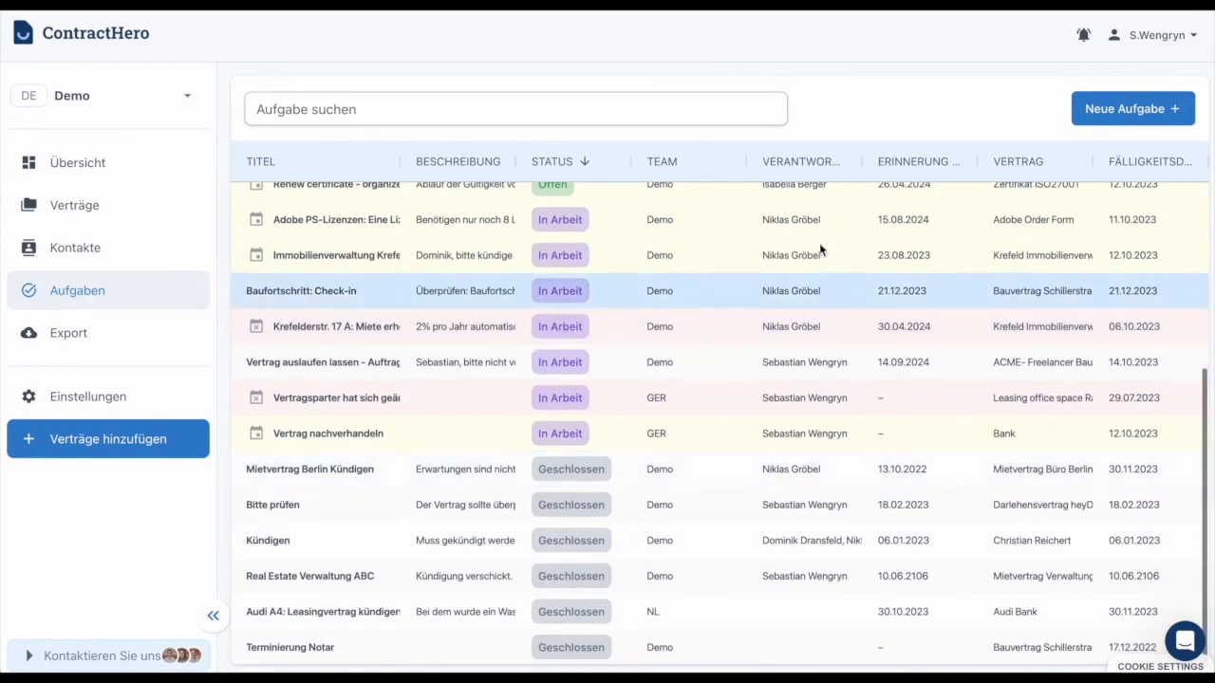
left_click(822, 162)
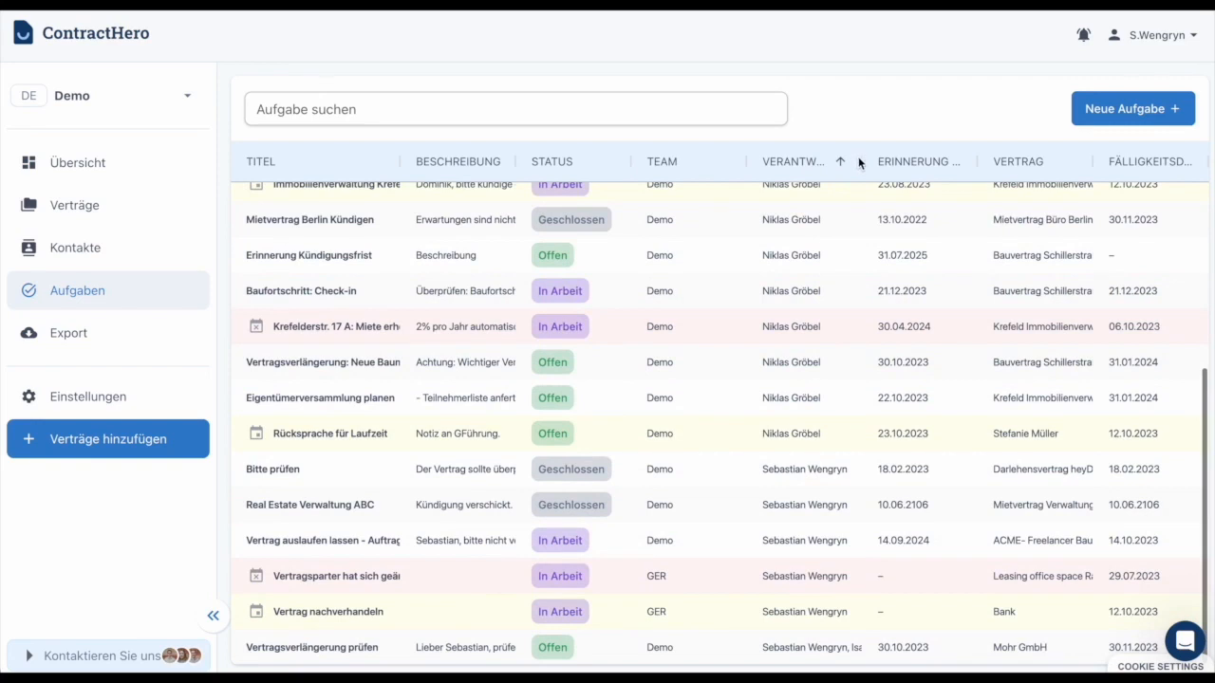
left_click_drag(861, 159, 936, 160)
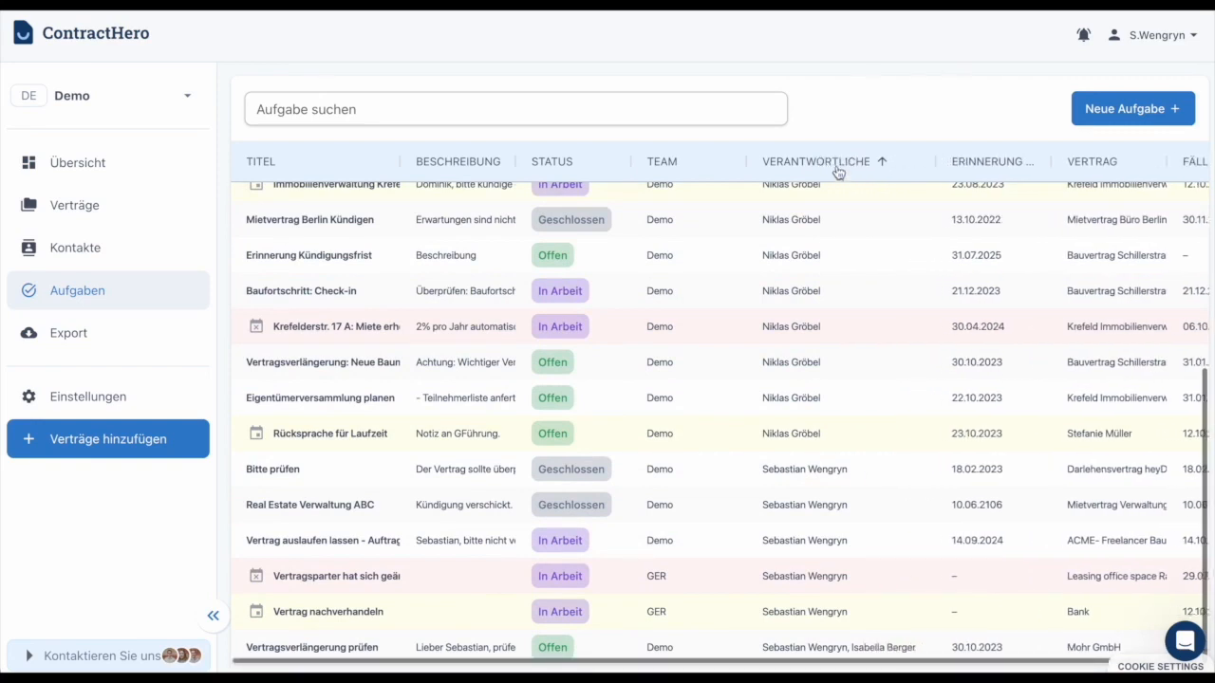
scroll(844, 242, "up", 2)
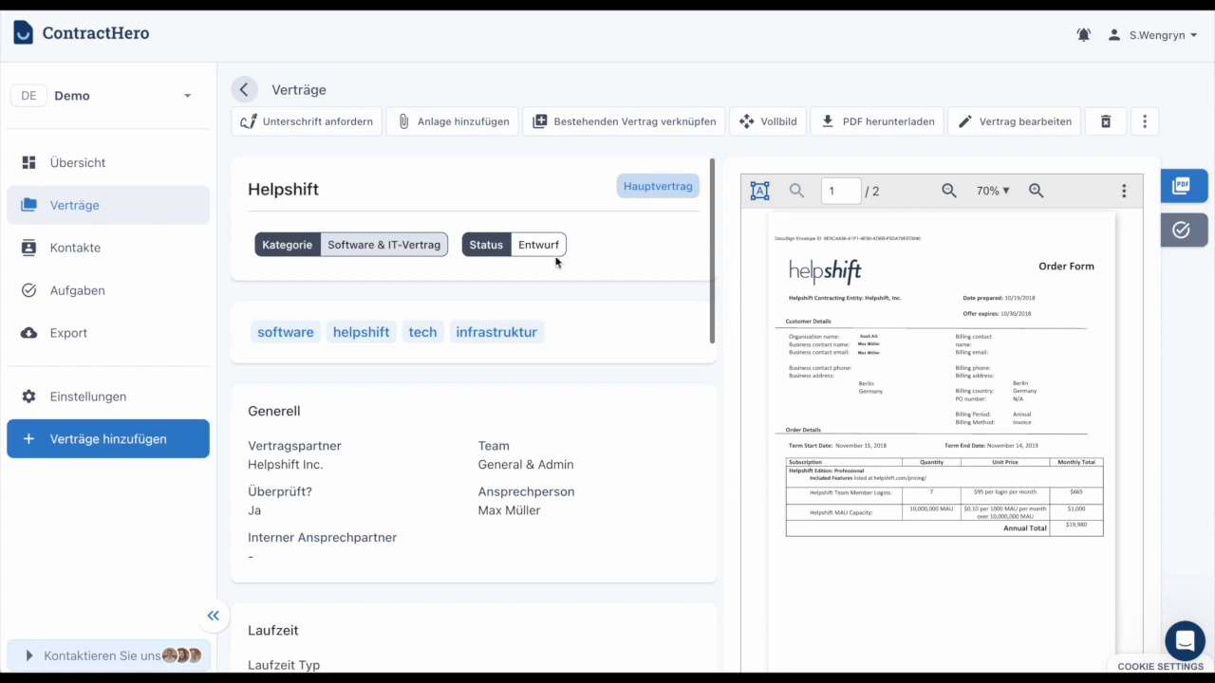
Switch the Helpshift contract's side panel to its empty task list and start a new task
scroll(592, 442, "down", 4)
scroll(592, 446, "up", 5)
left_click(1191, 227)
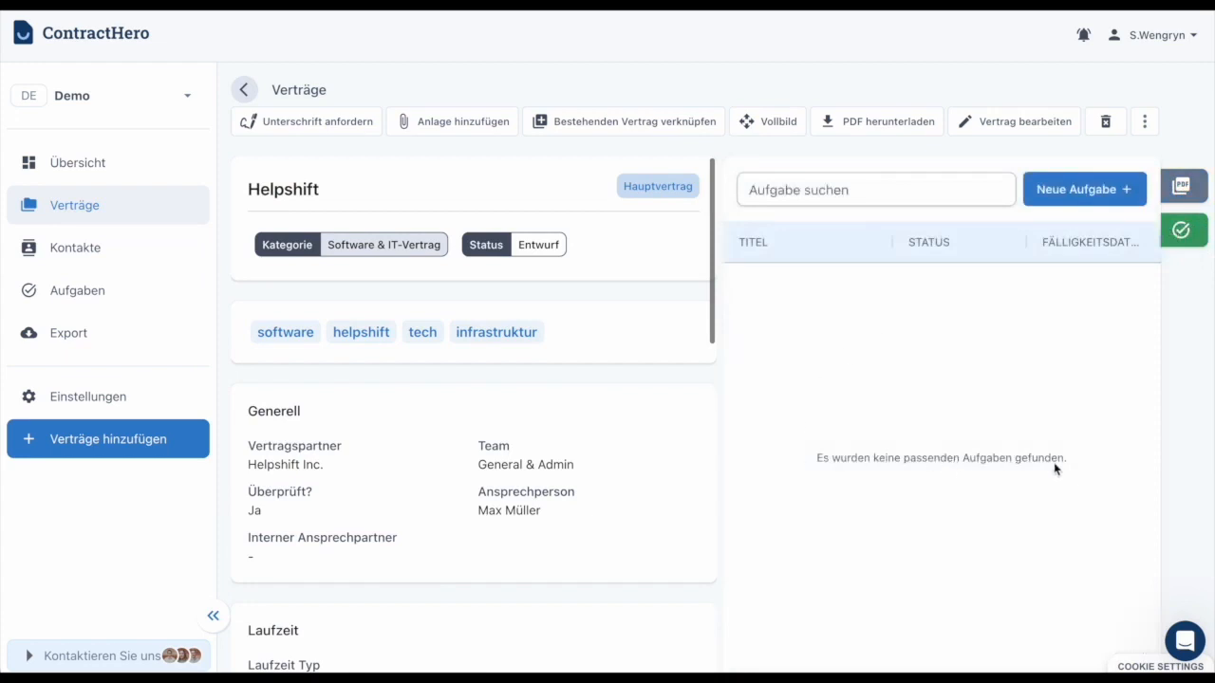
left_click(1057, 191)
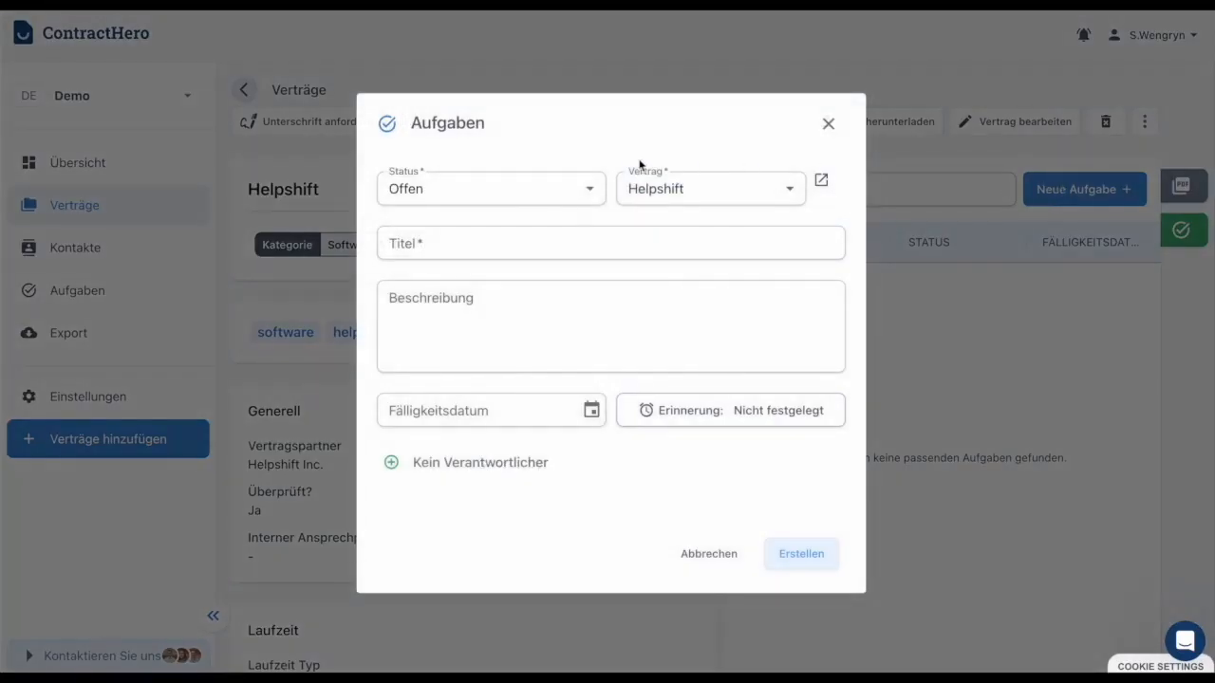
Keep the task status Offen and title it 'Vertragskonditionen prüfen Helpshift'
left_click(513, 187)
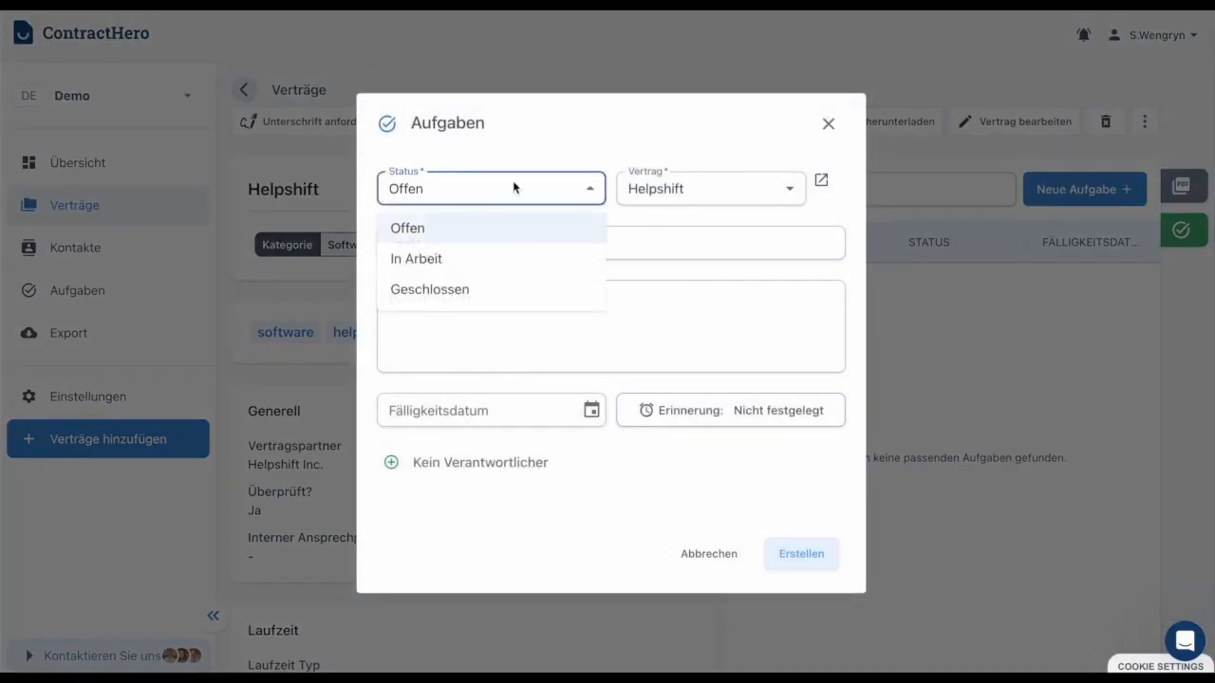
left_click(514, 187)
left_click(618, 236)
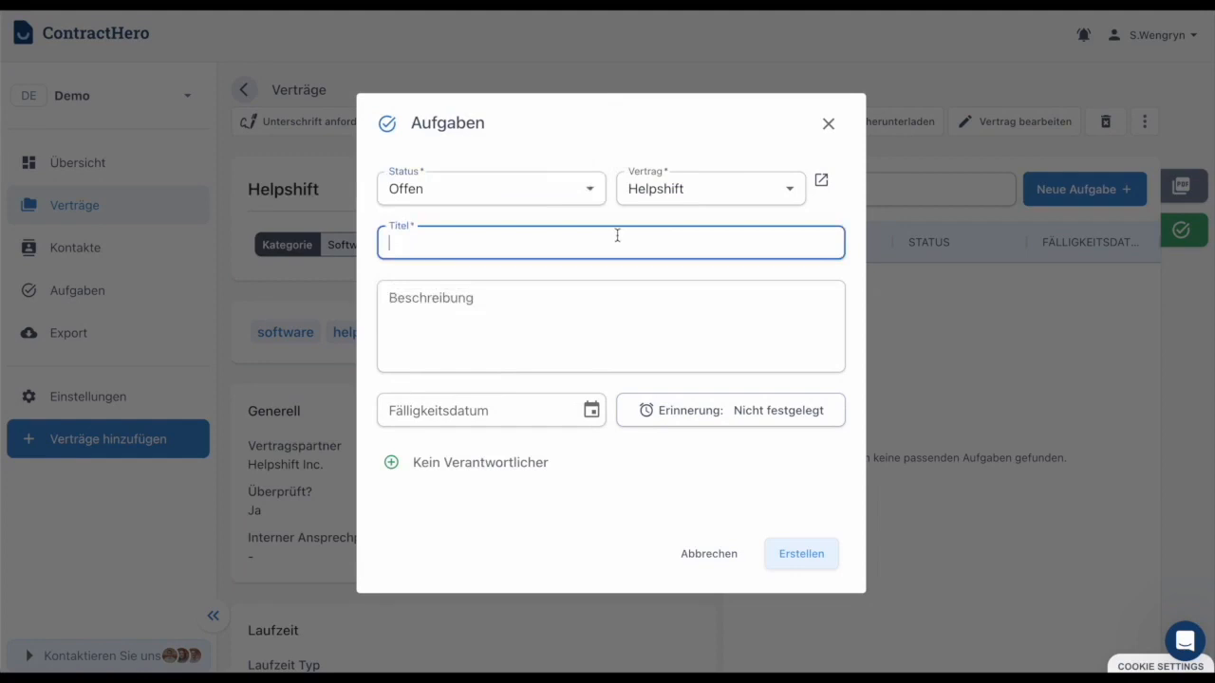
type("Vertragskonditionen prüf")
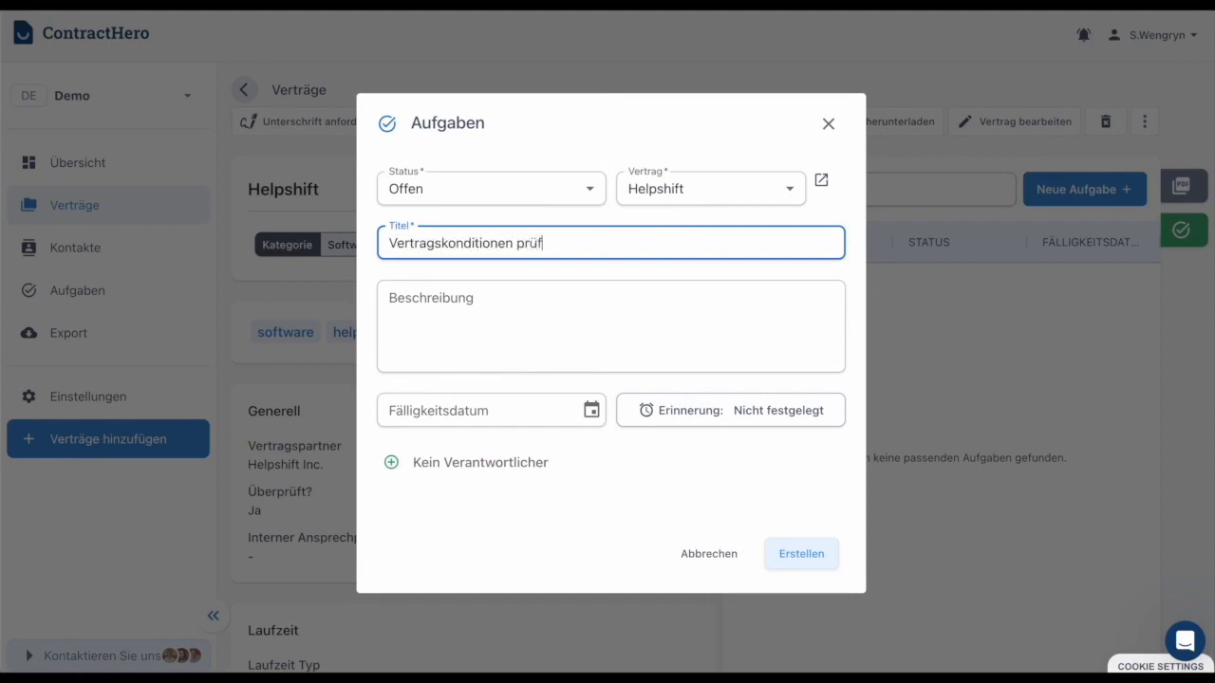
type("en Helpshift")
Write a greeting and a request to check for better contract renewal terms in the description
left_click(532, 304)
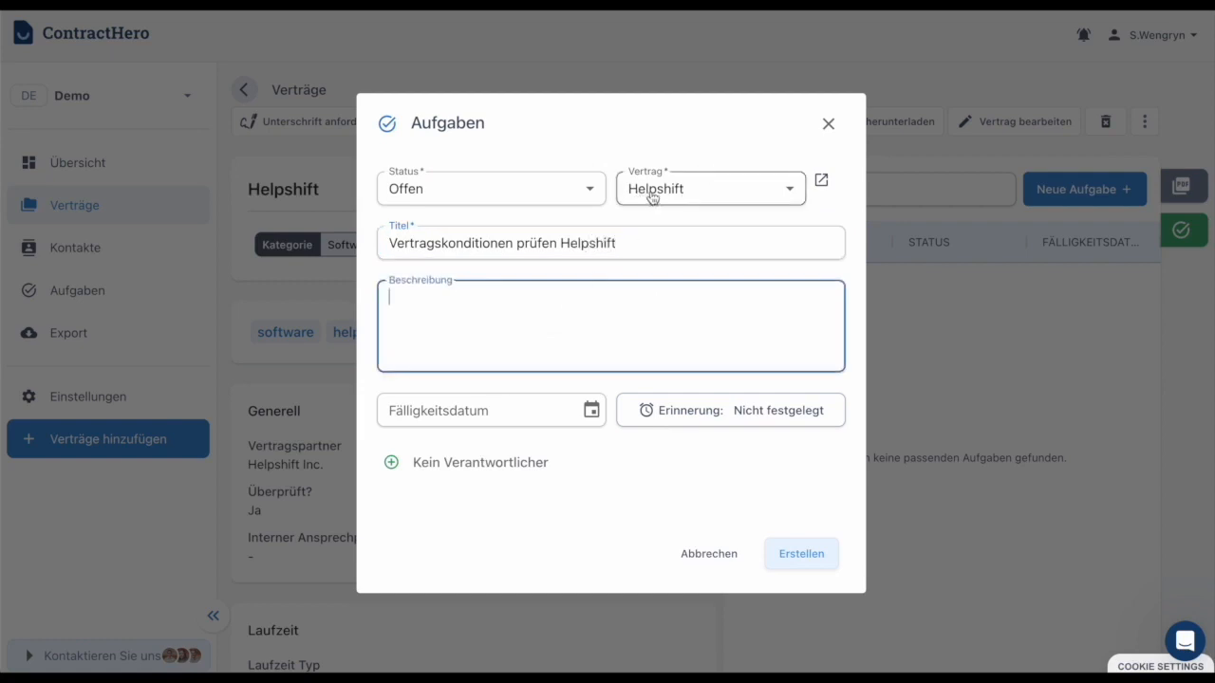
type("Liebe")
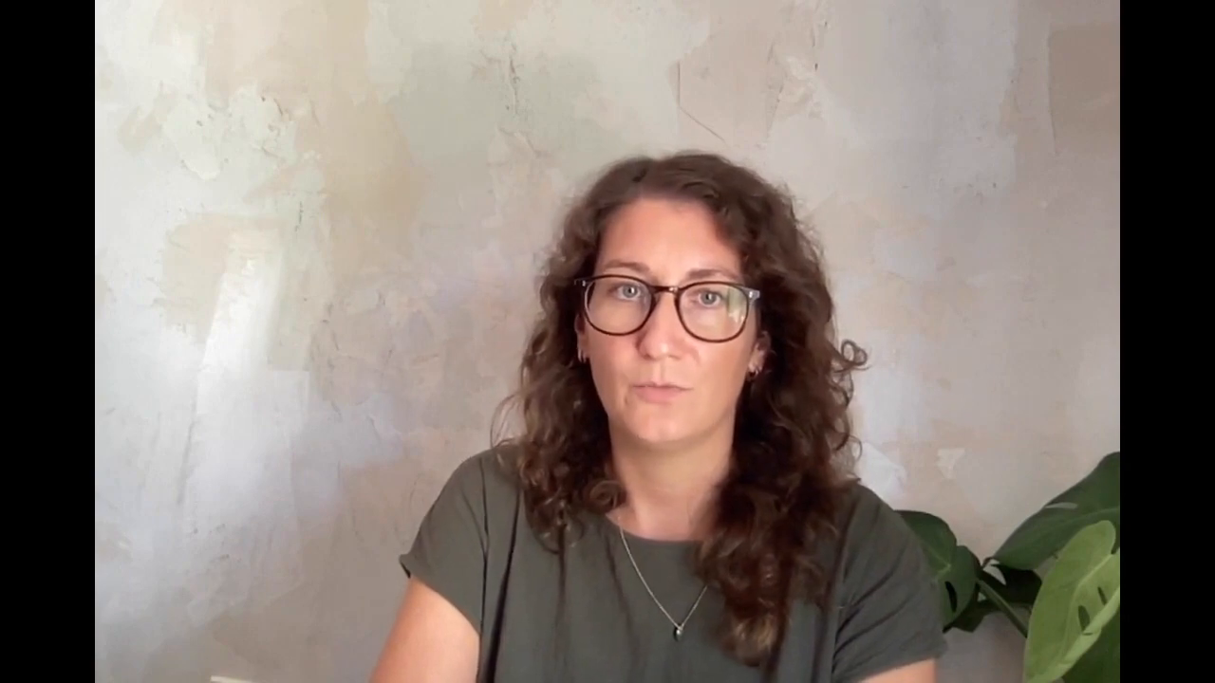
type("t b")
type("essere Konditionen zur")
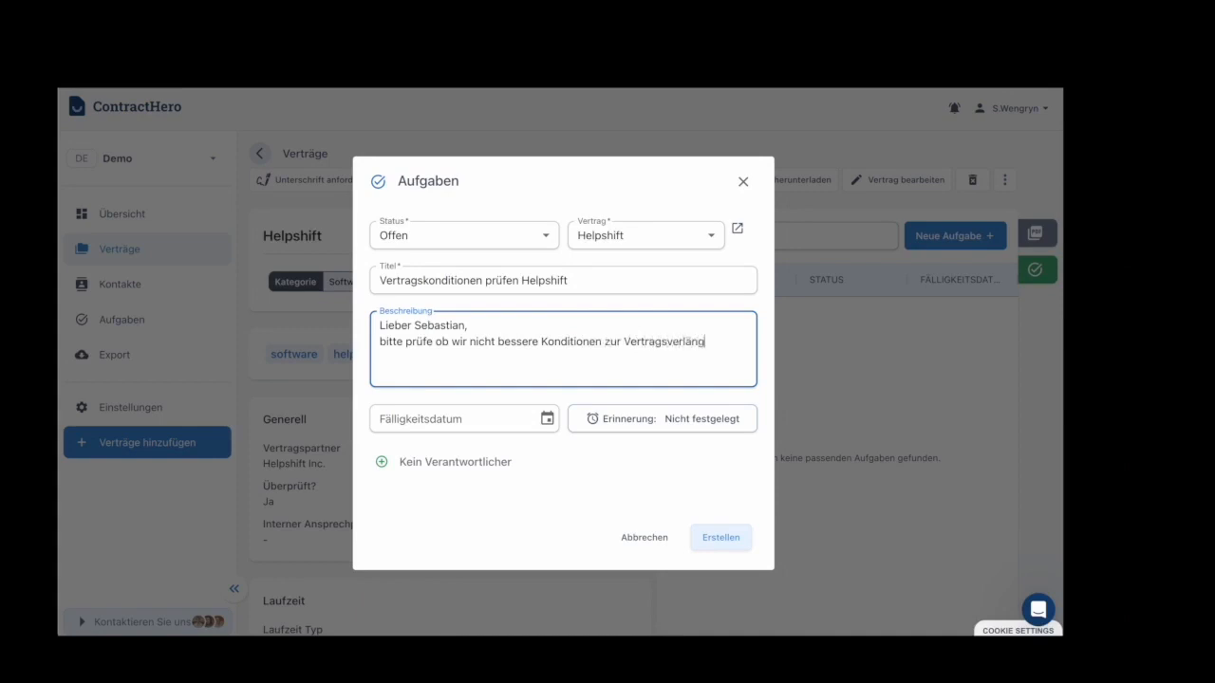
type(" Vertragsver")
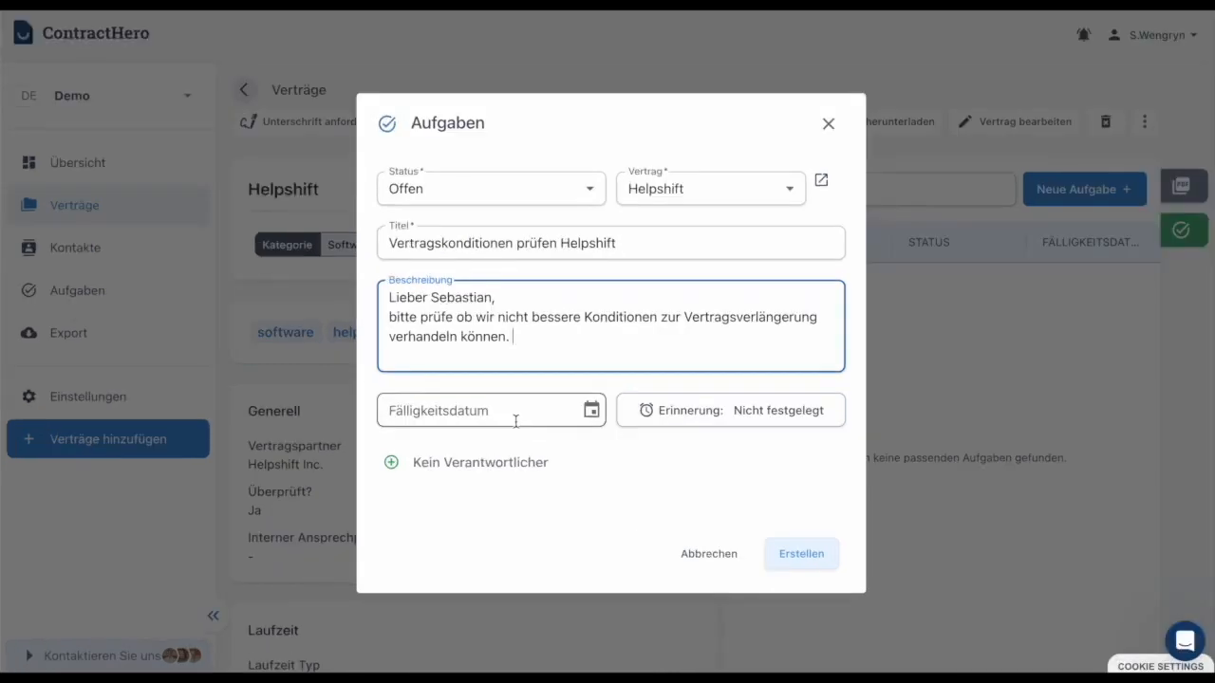
left_click(547, 419)
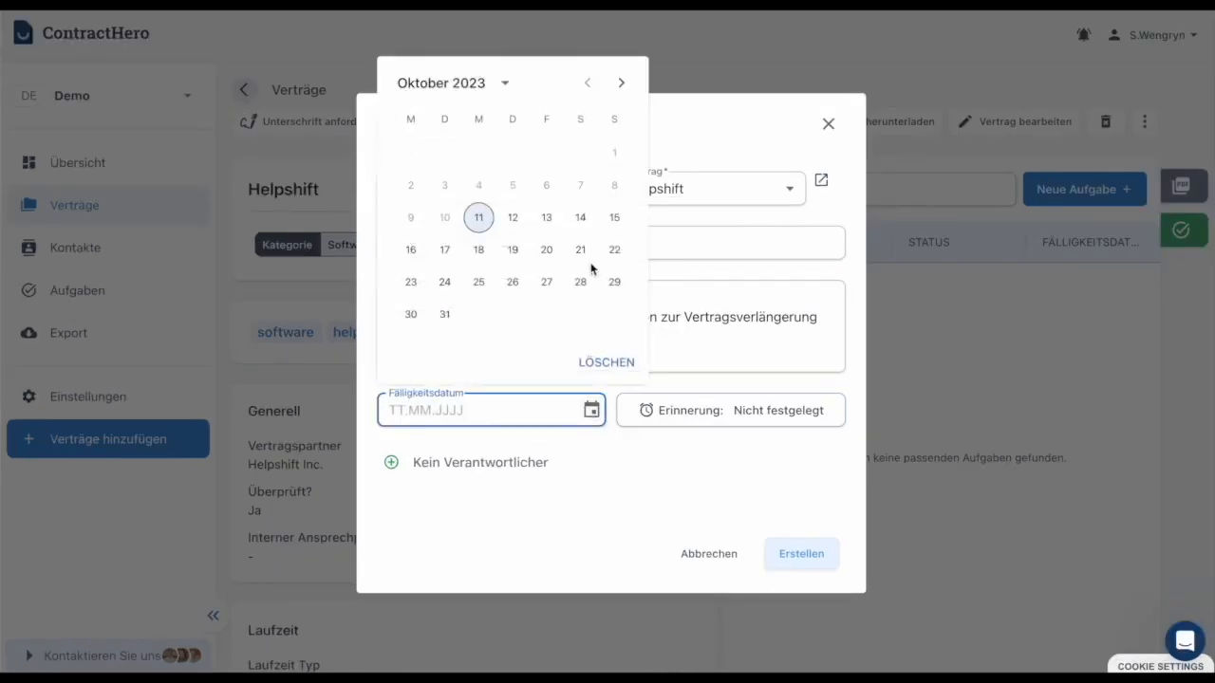
Pick 30 November 2023 as the task's due date
left_click(621, 83)
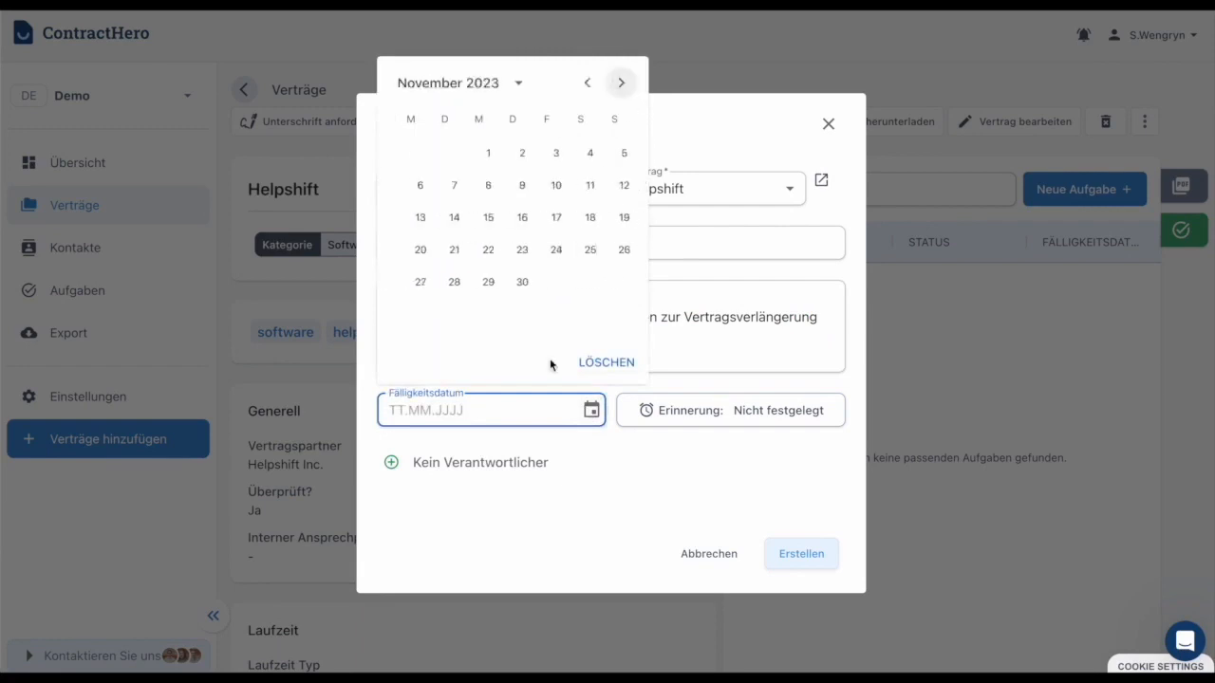
left_click(514, 282)
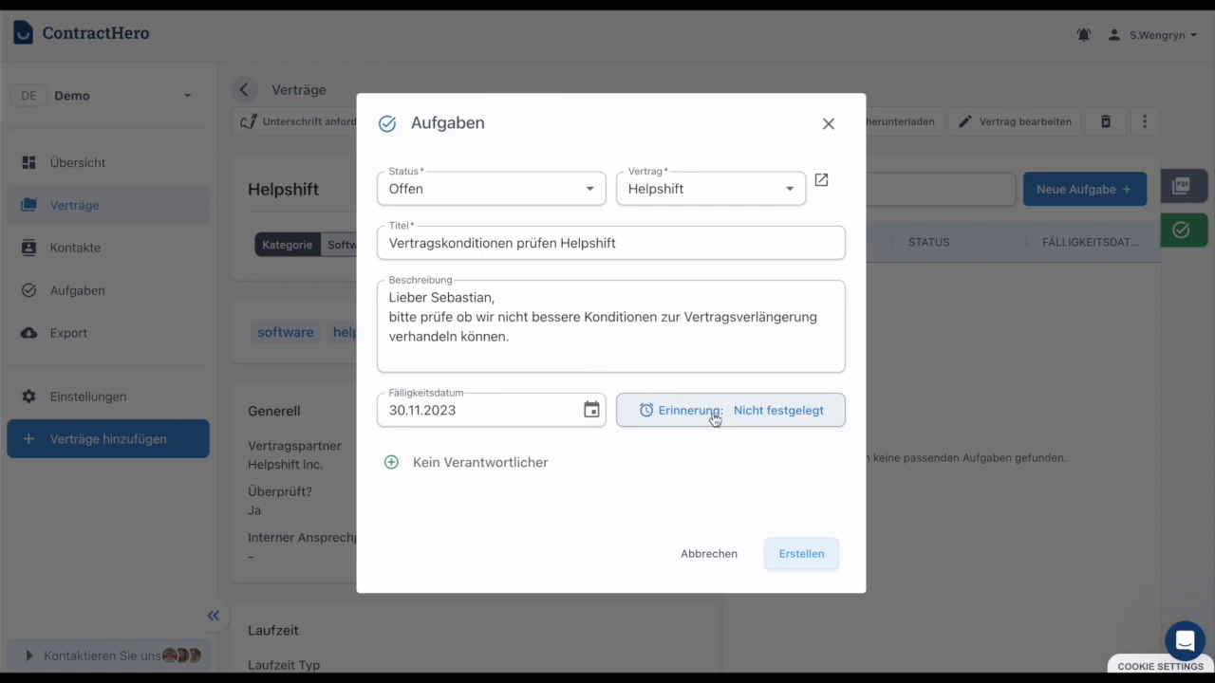
Set a reminder on 30.10.2023 that repeats every 1 Jahr
left_click(711, 419)
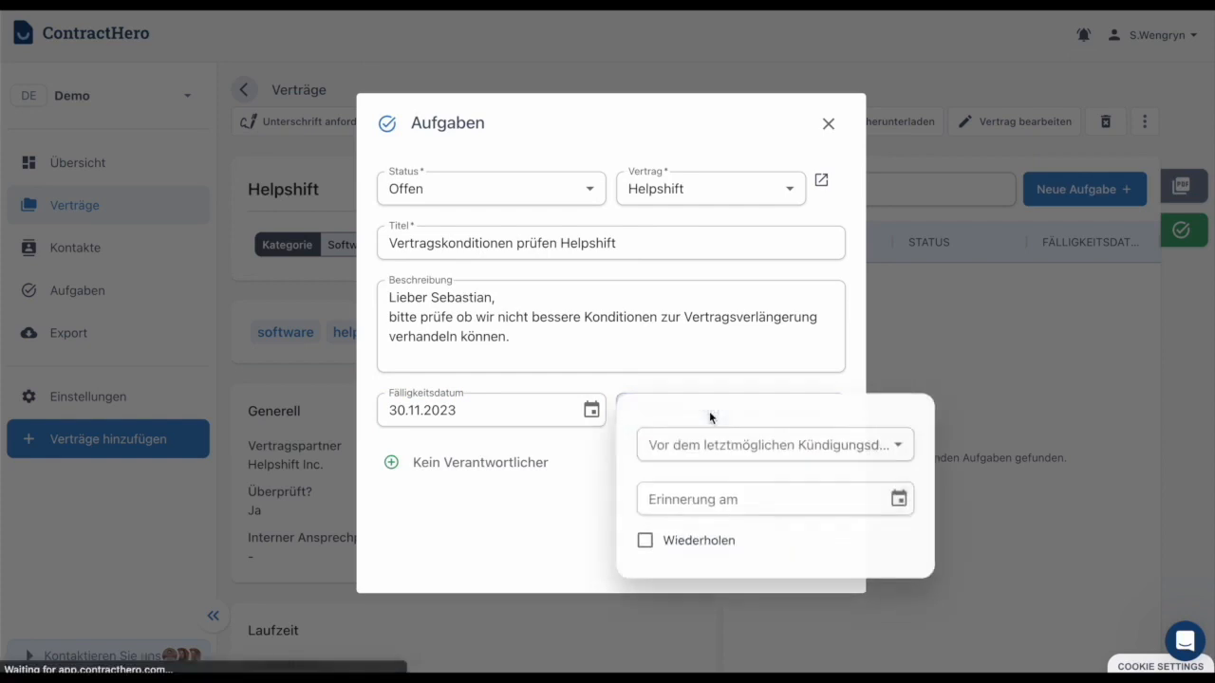
left_click(722, 453)
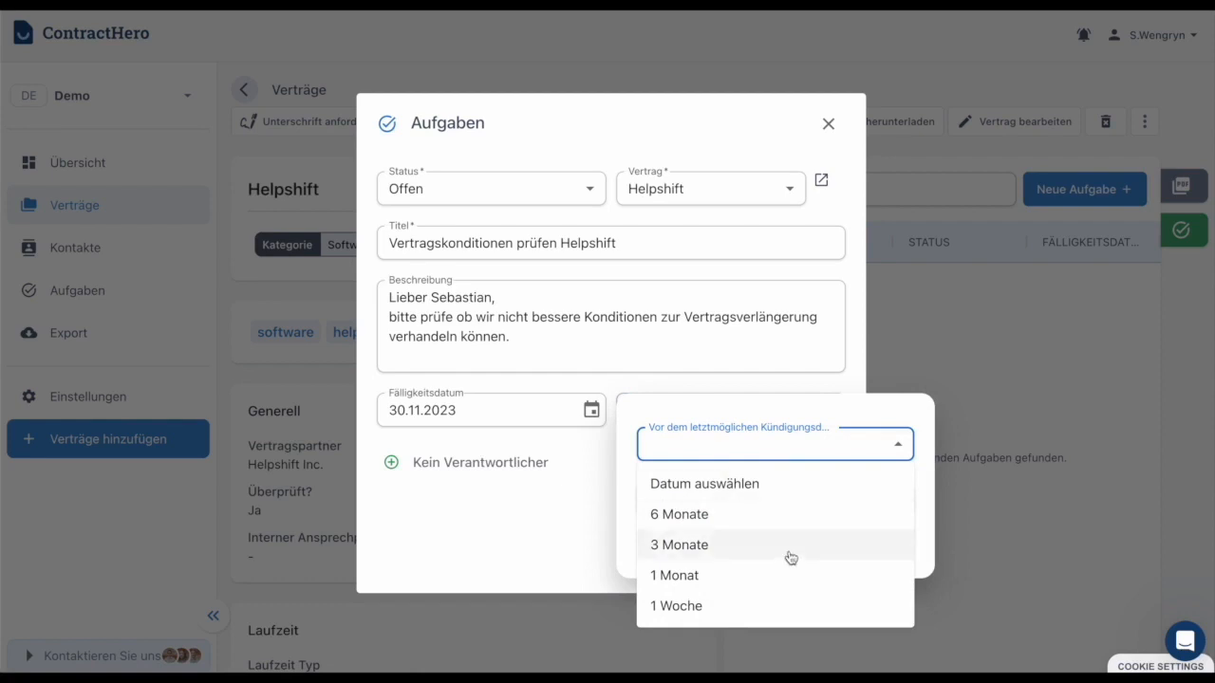
left_click(576, 508)
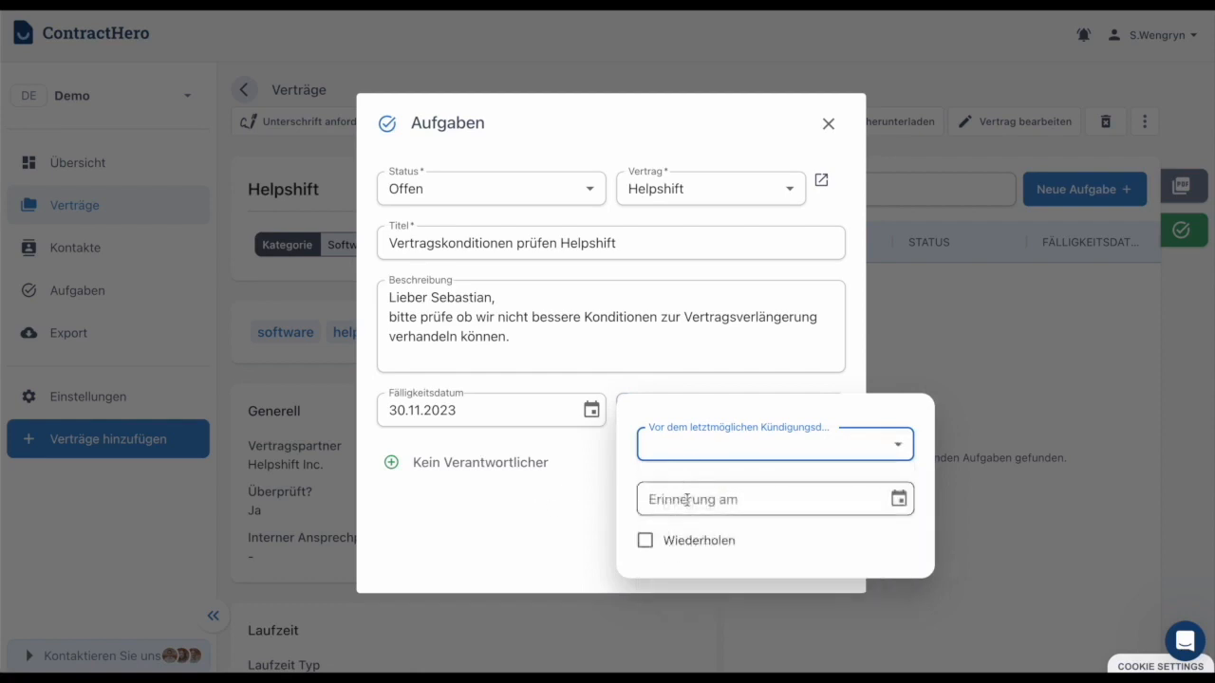
left_click(686, 499)
left_click(898, 498)
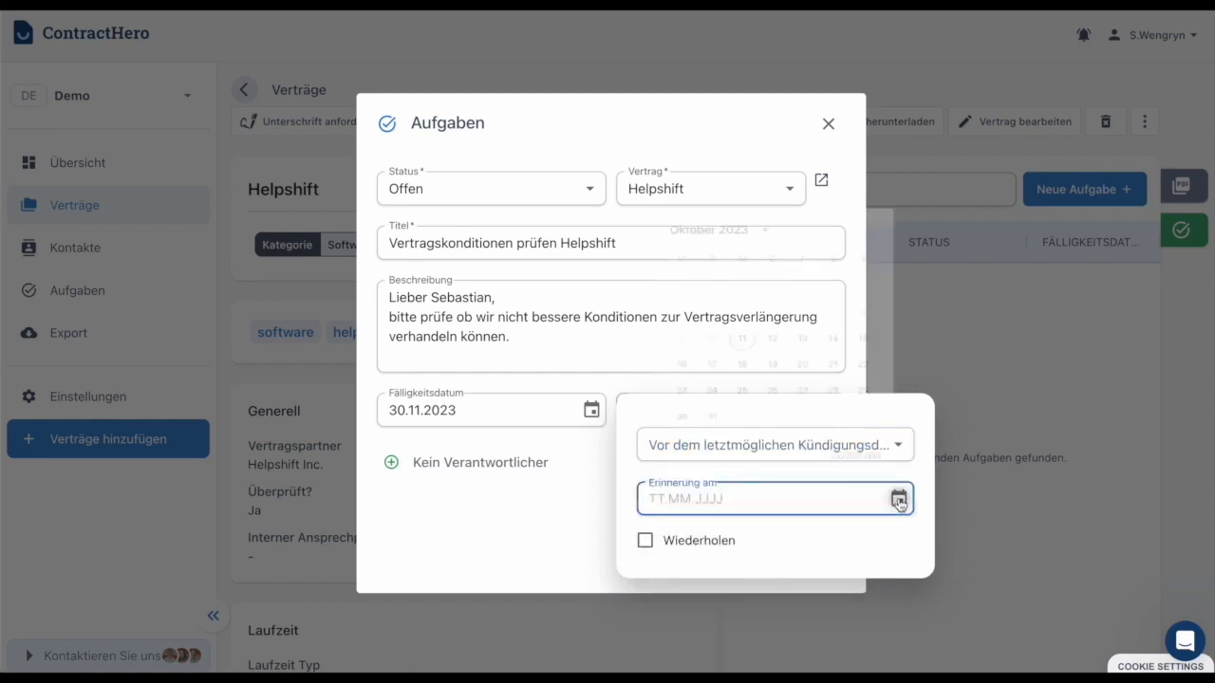
left_click(670, 403)
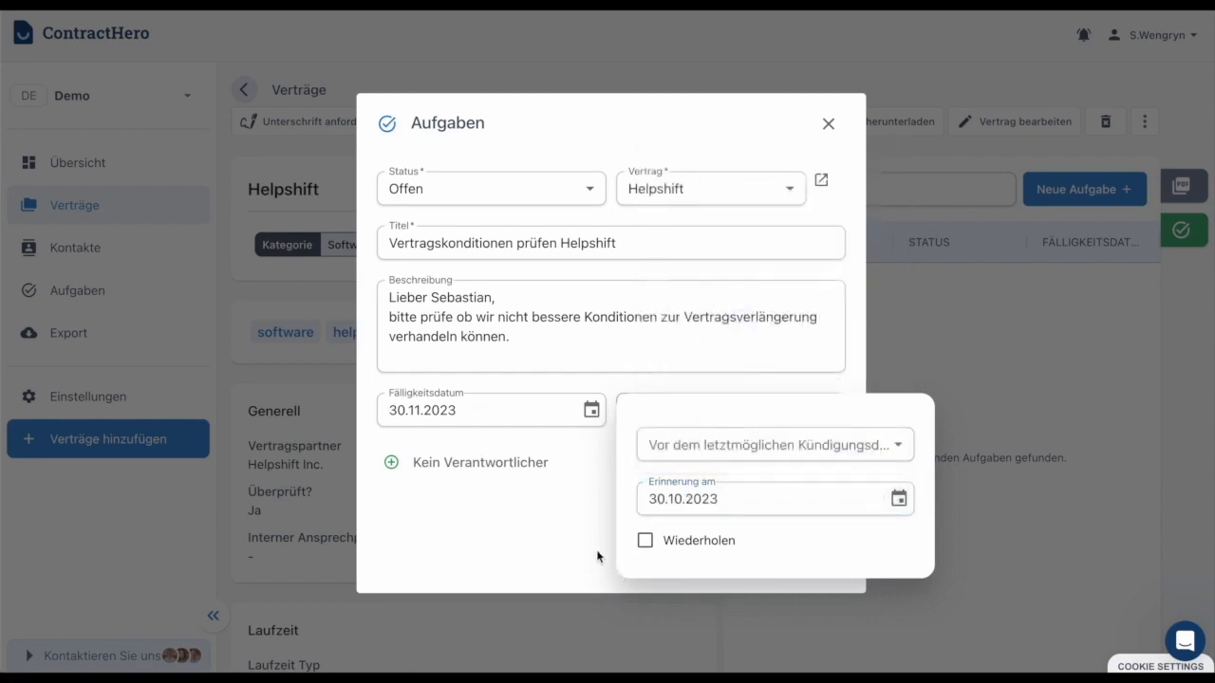
left_click(645, 541)
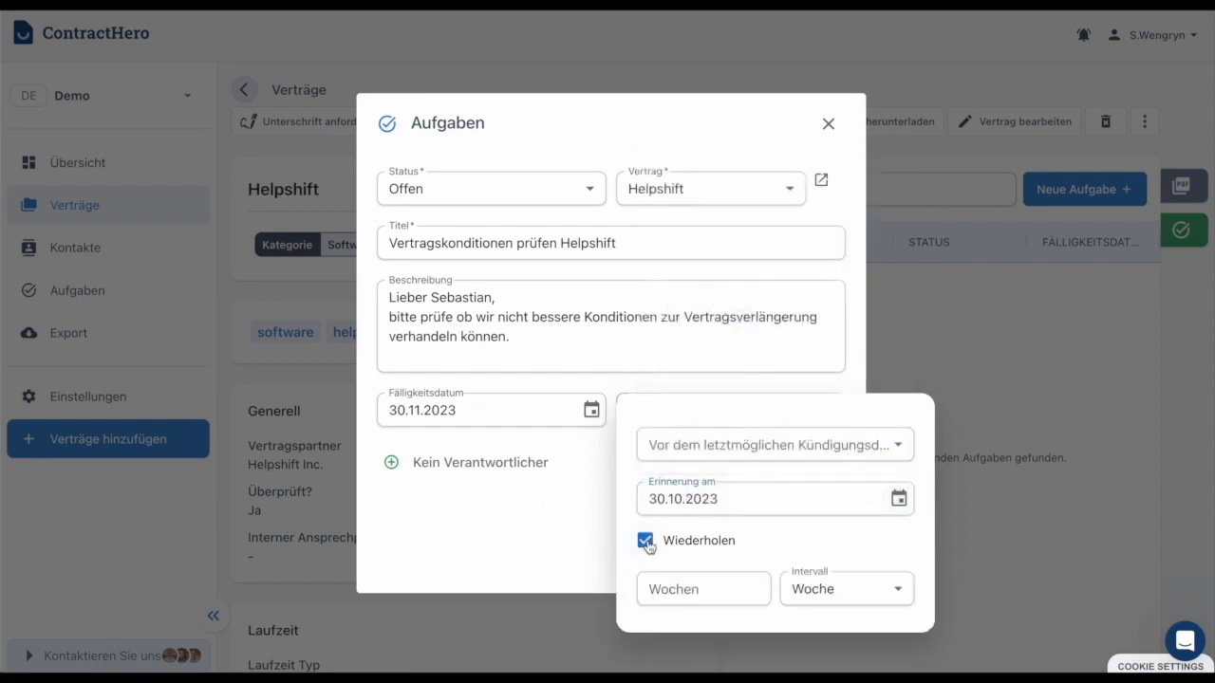
left_click(727, 589)
type("1")
left_click(841, 590)
left_click(825, 645)
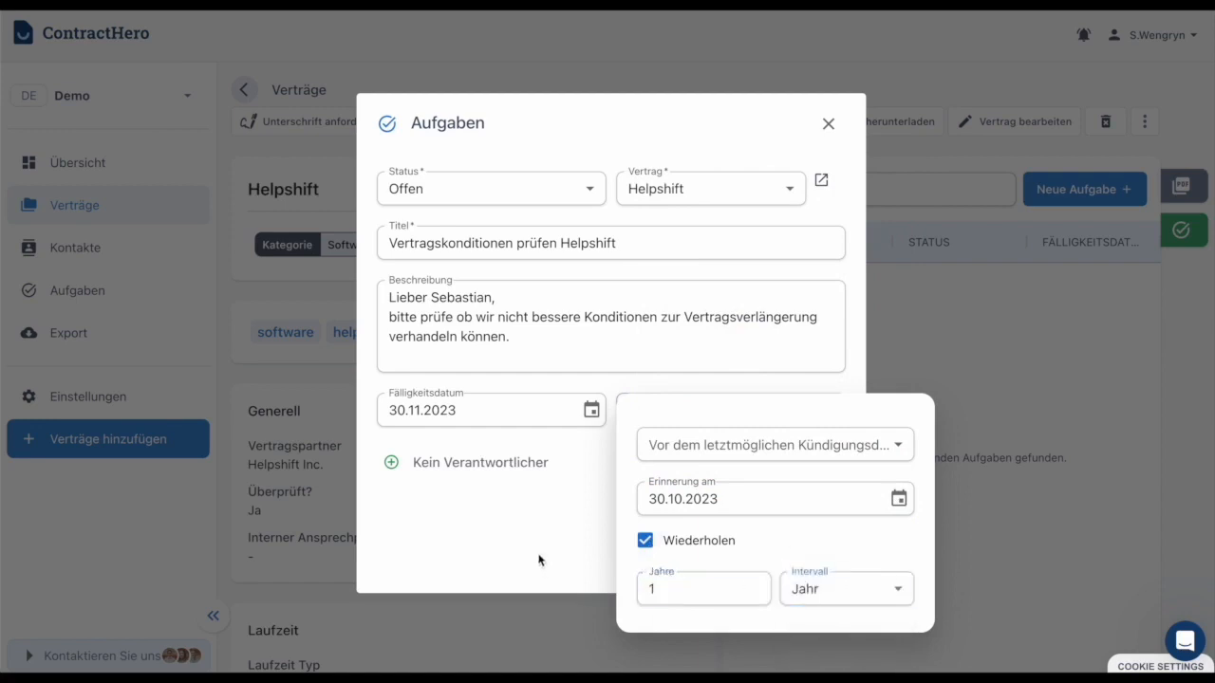
left_click(560, 540)
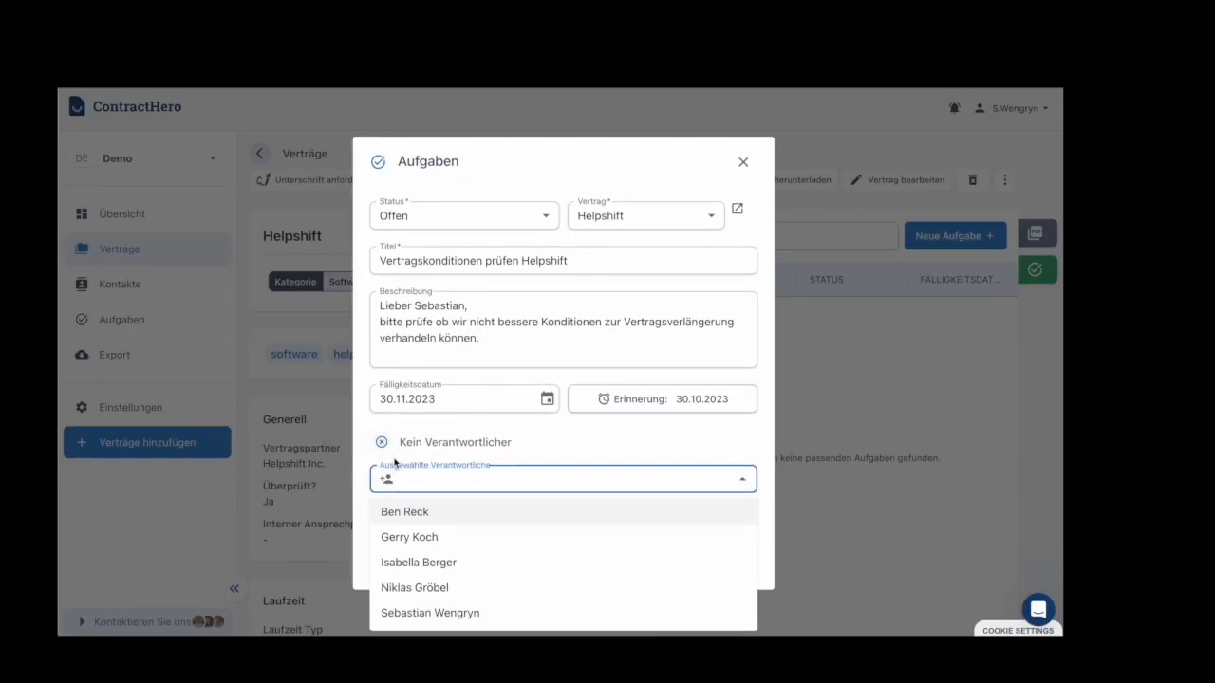
Assign two colleagues from the dropdown as the task's responsible people
left_click(400, 613)
double_click(434, 307)
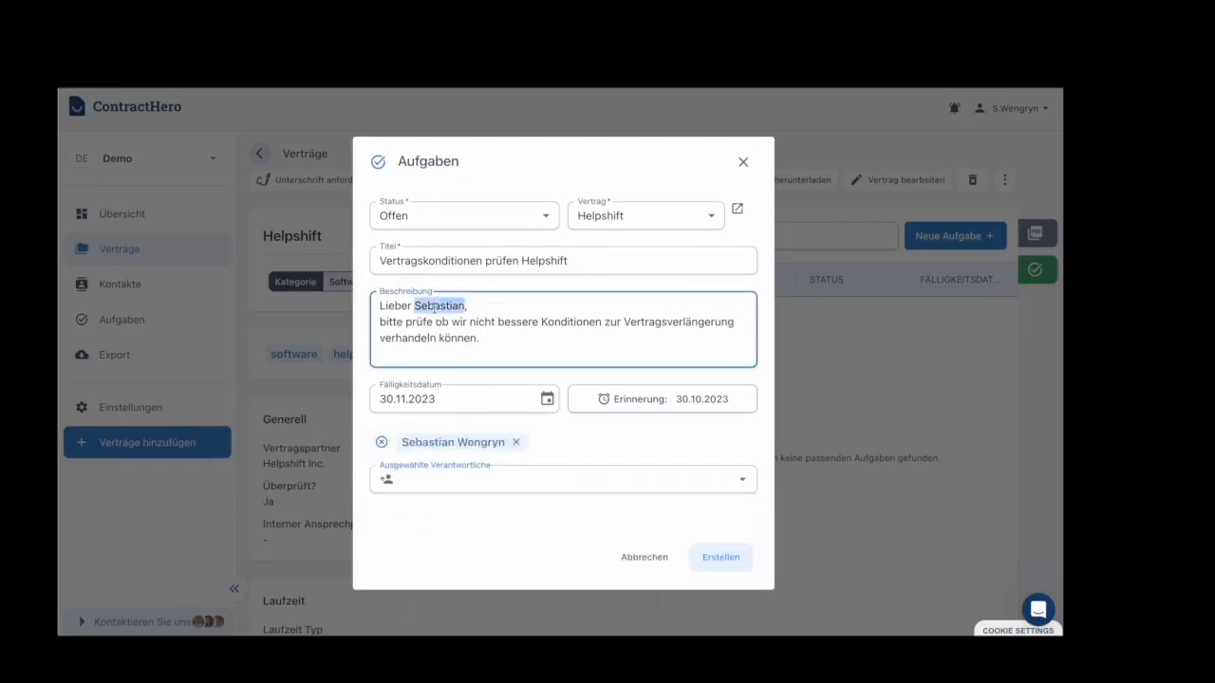
left_click(459, 554)
left_click(398, 477)
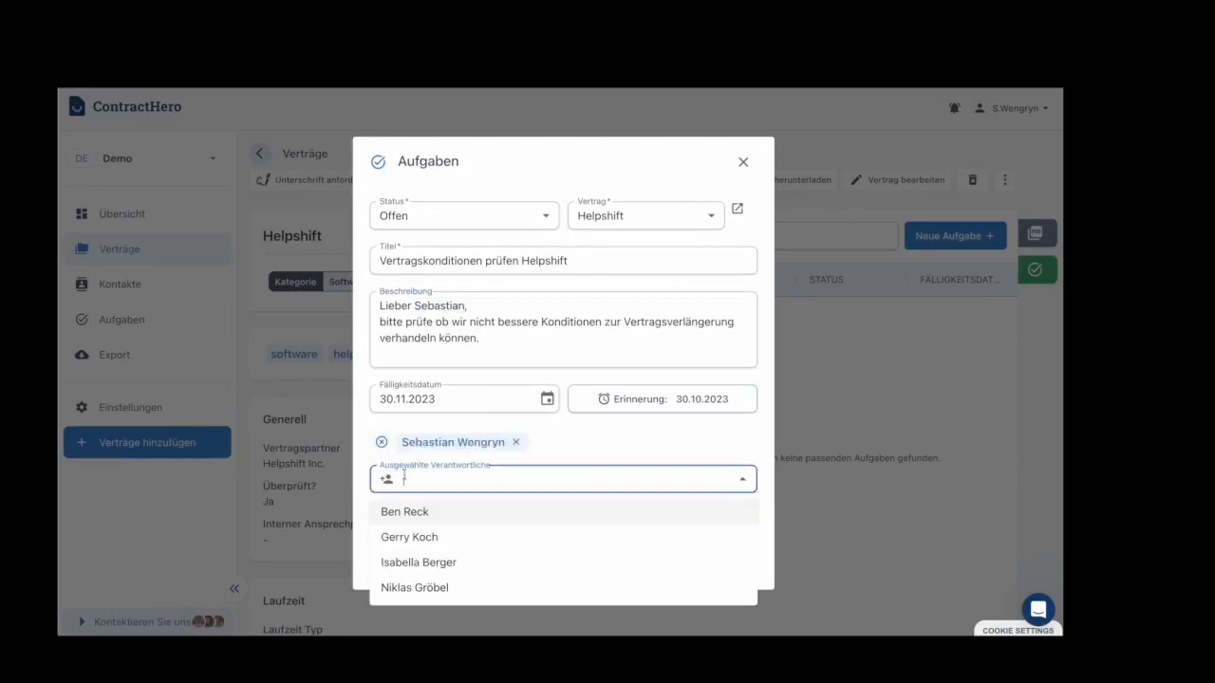
left_click(418, 560)
left_click(403, 552)
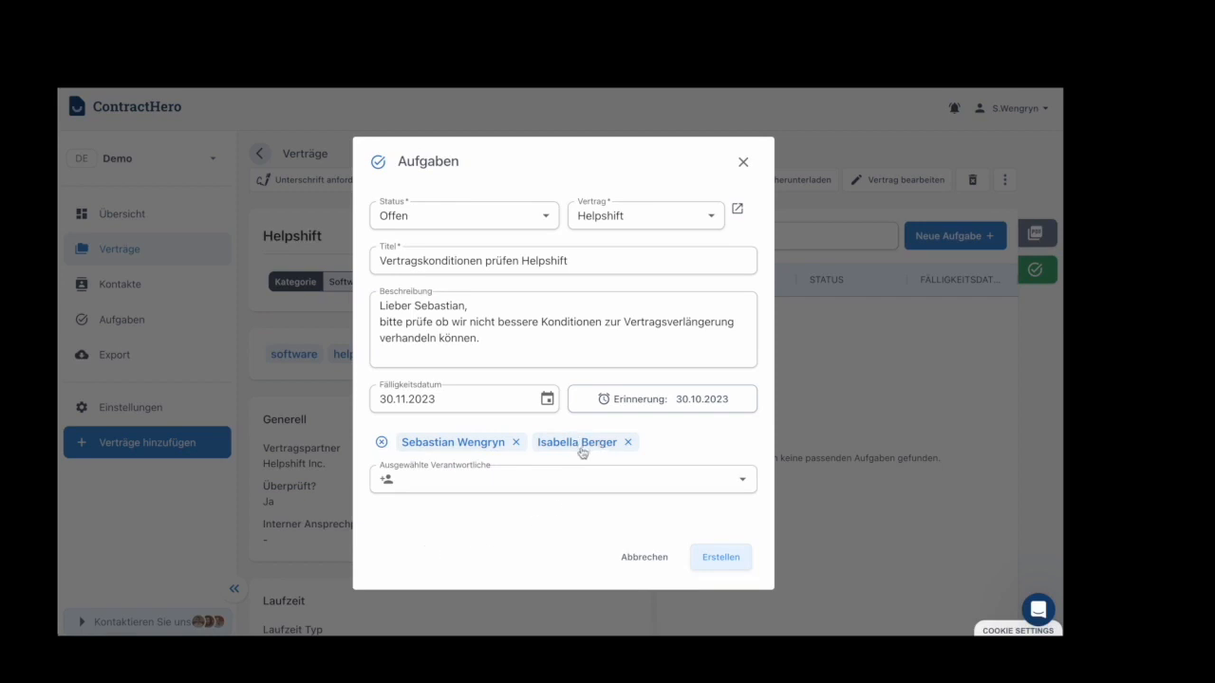
Review the task title, highlighting the word Vertragskonditionen
left_click(459, 254)
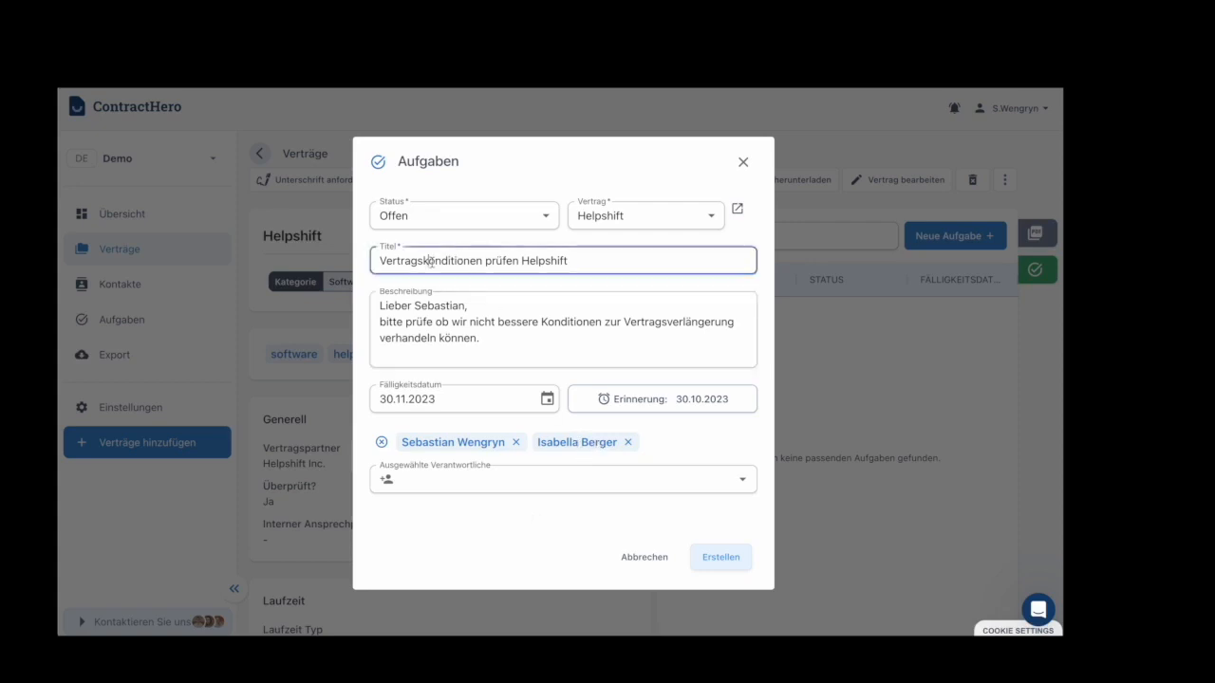
double_click(431, 261)
left_click(520, 517)
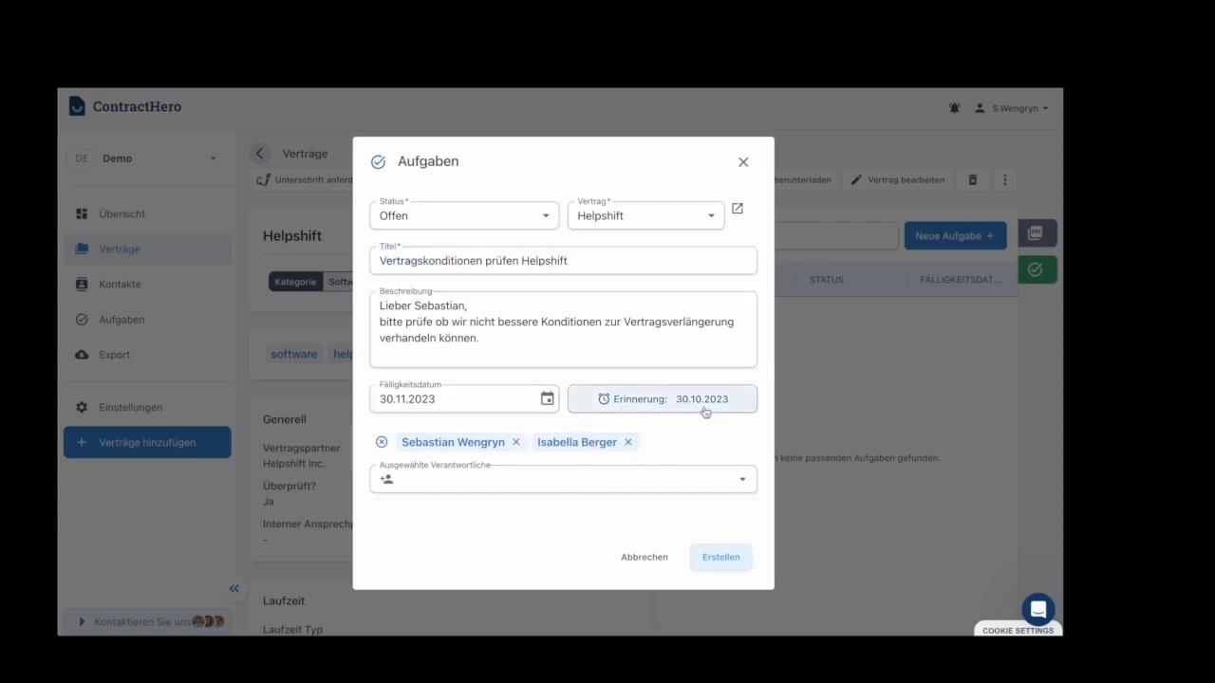
Create the task, then search Aufgaben for 'Vertragsko' and reopen the saved task
left_click(708, 558)
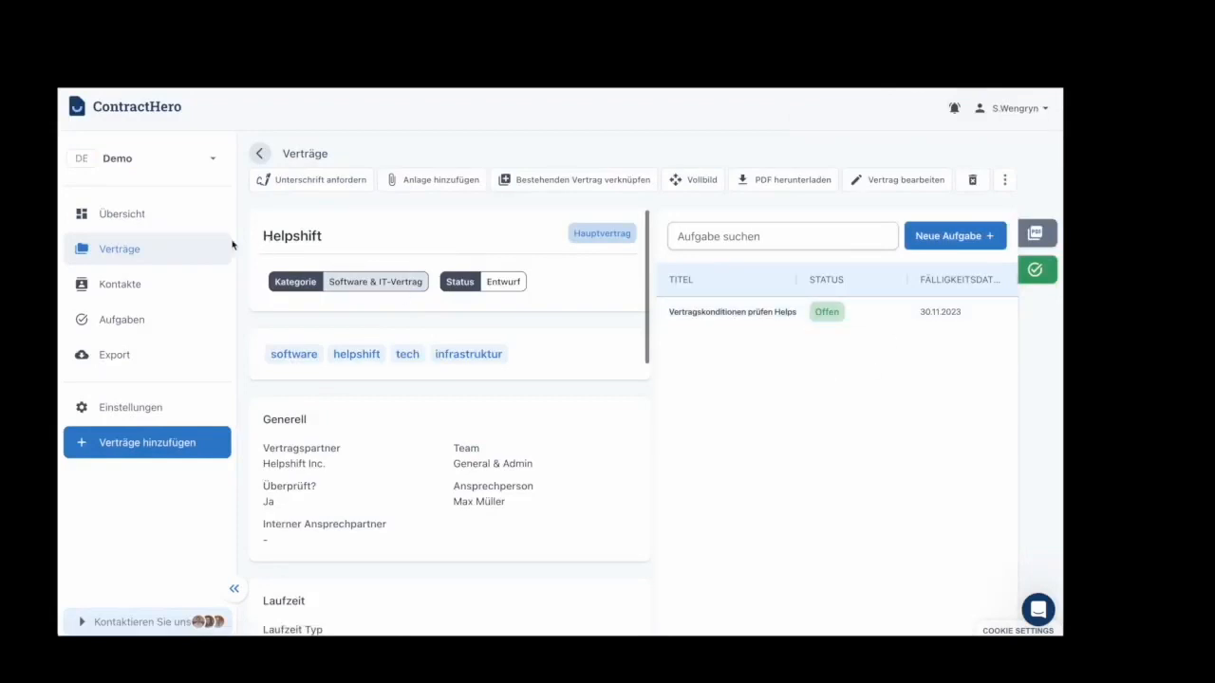
left_click(127, 320)
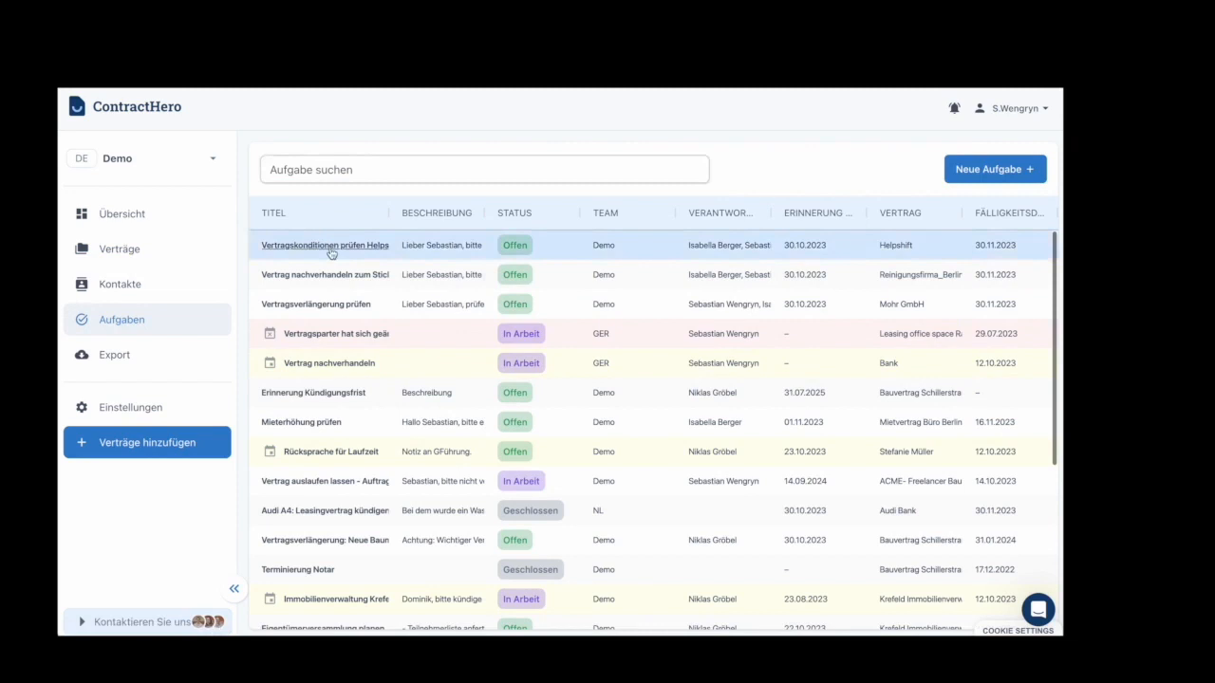
left_click(324, 172)
type("Vertrag")
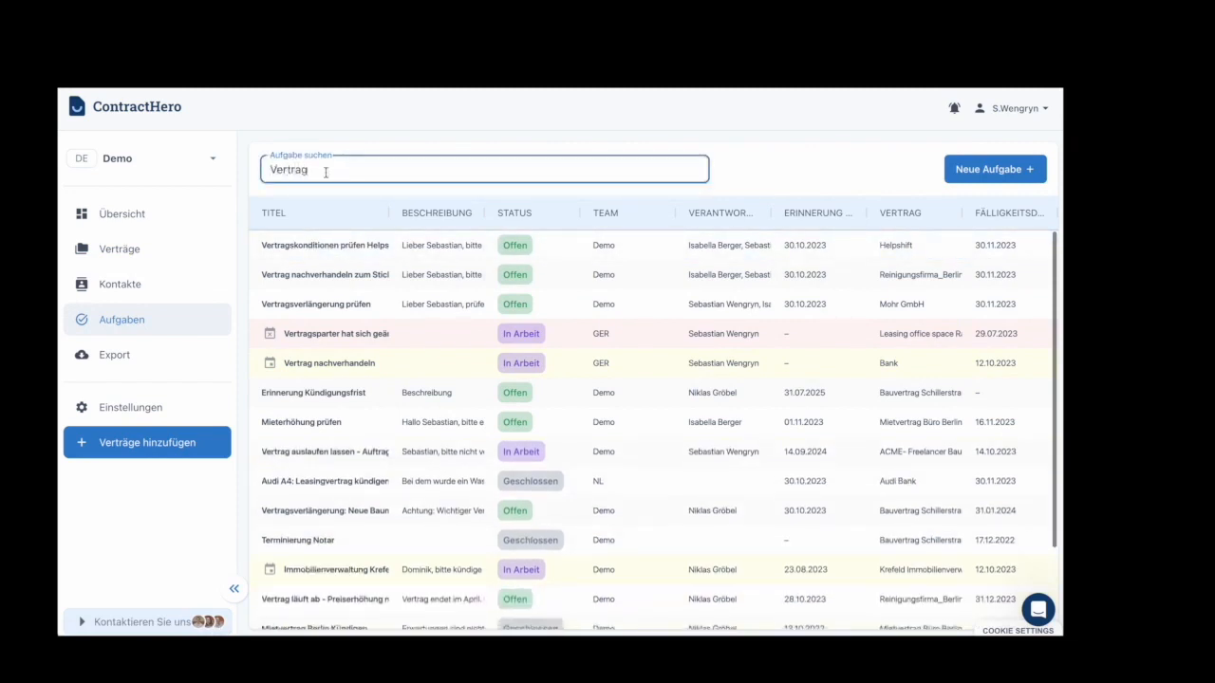
type("skon")
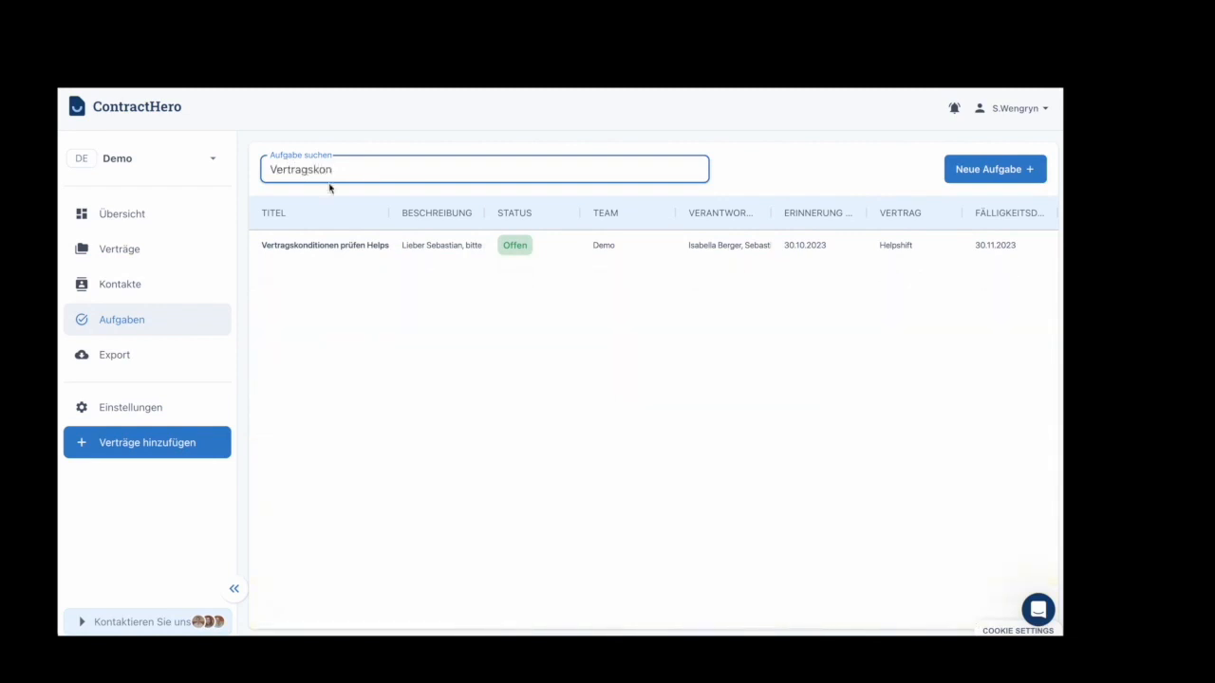
left_click(333, 245)
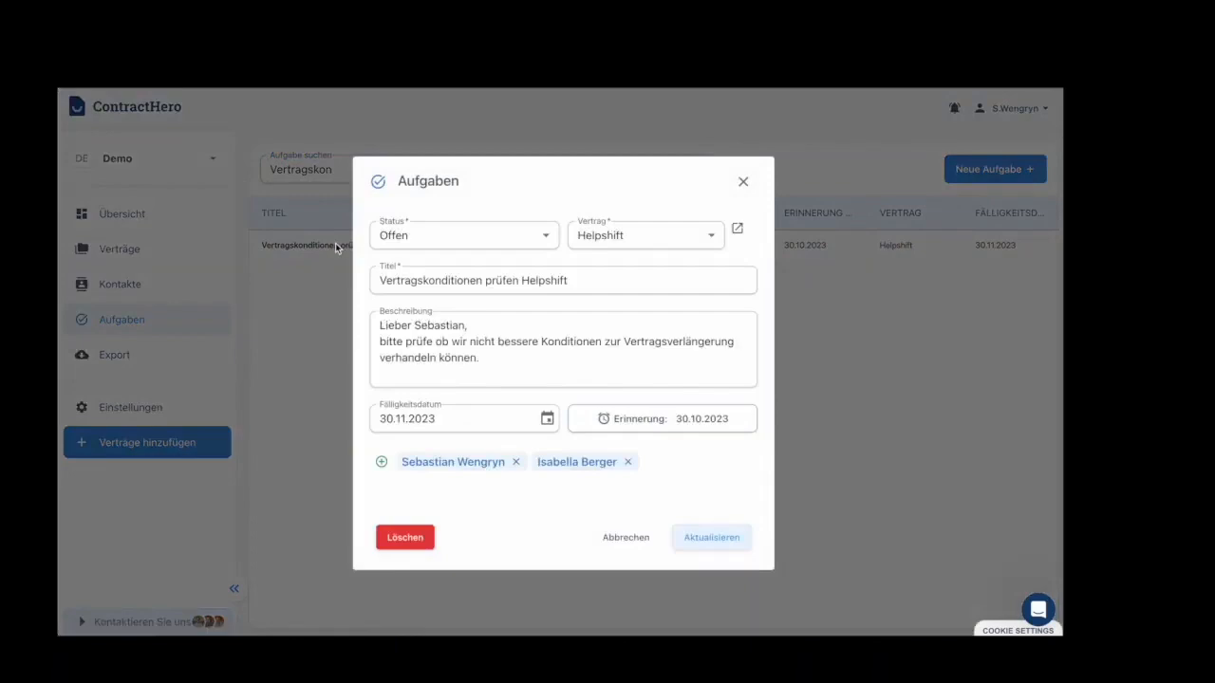